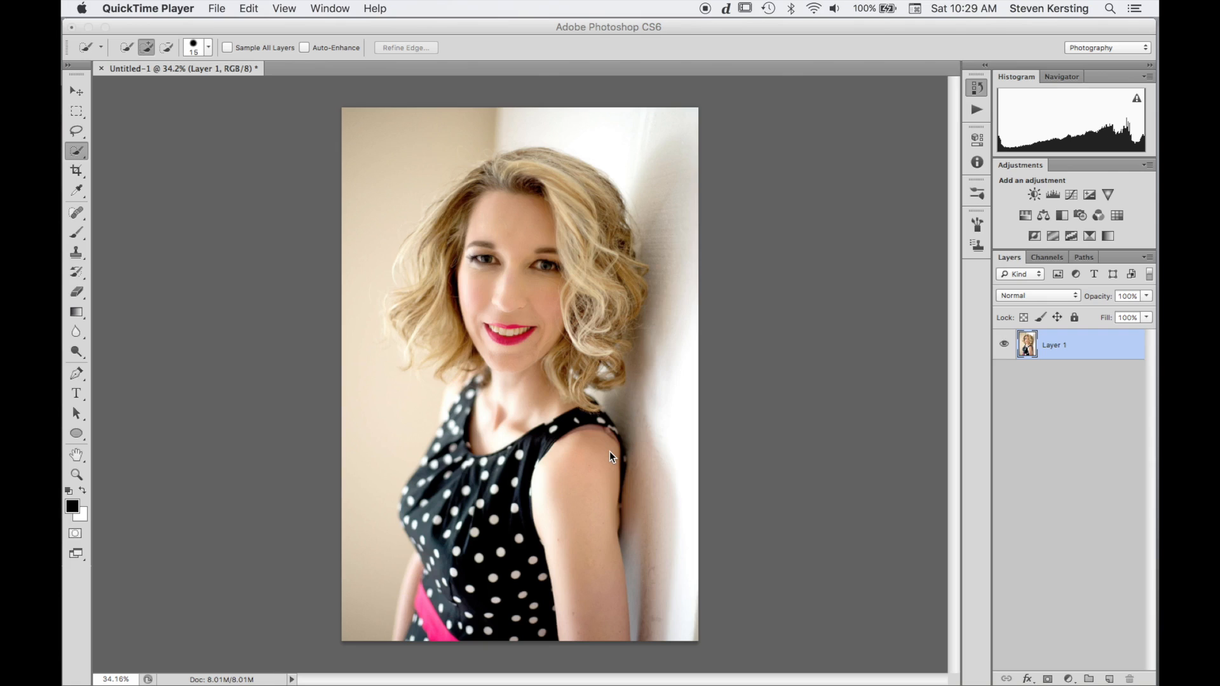
Try to clone shoulder skin over the exposed strap directly on Layer 1 with a 68 px Clone Stamp, and undo it.
click(608, 451)
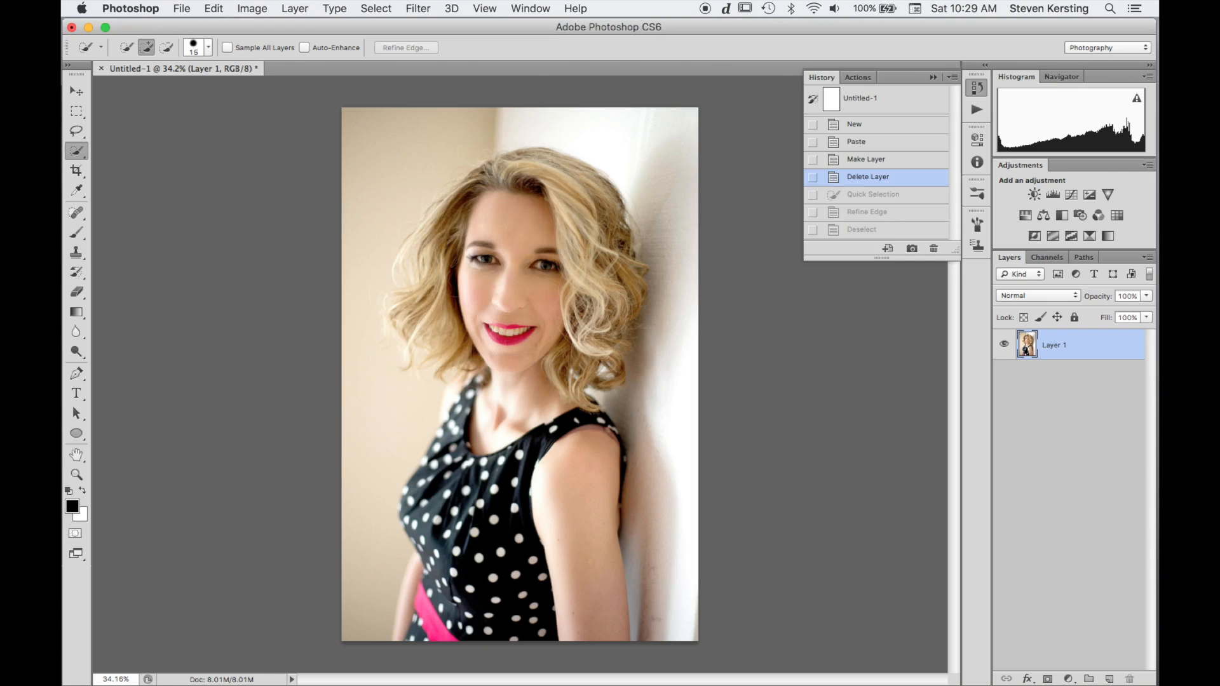
scroll(609, 451, up, 3)
scroll(610, 452, right, 10)
scroll(610, 451, down, 5)
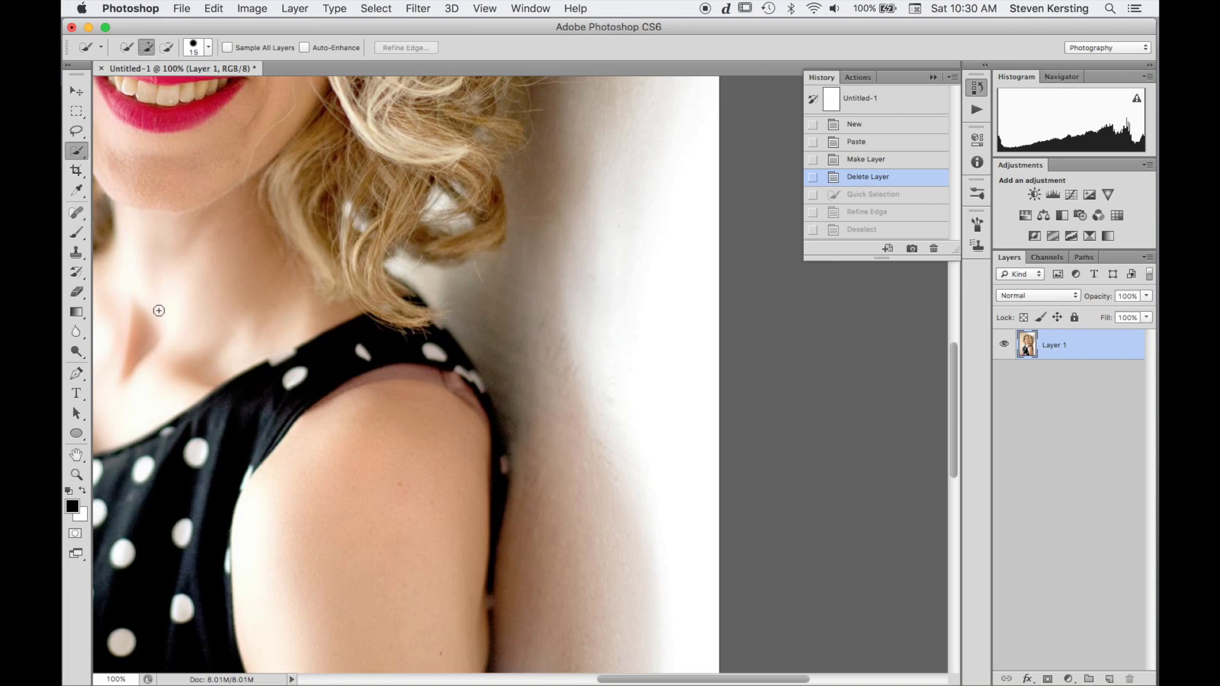
key(s)
ctrl+alt+click(406, 497)
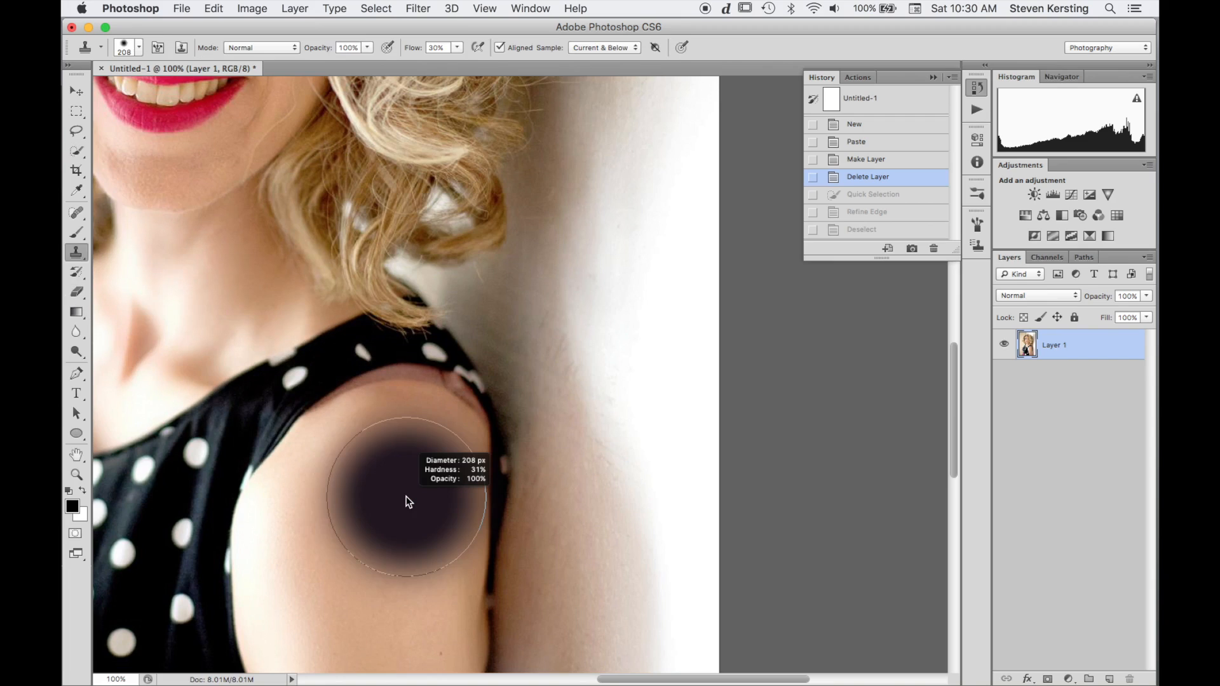
drag(406, 497, 351, 503)
alt+click(351, 502)
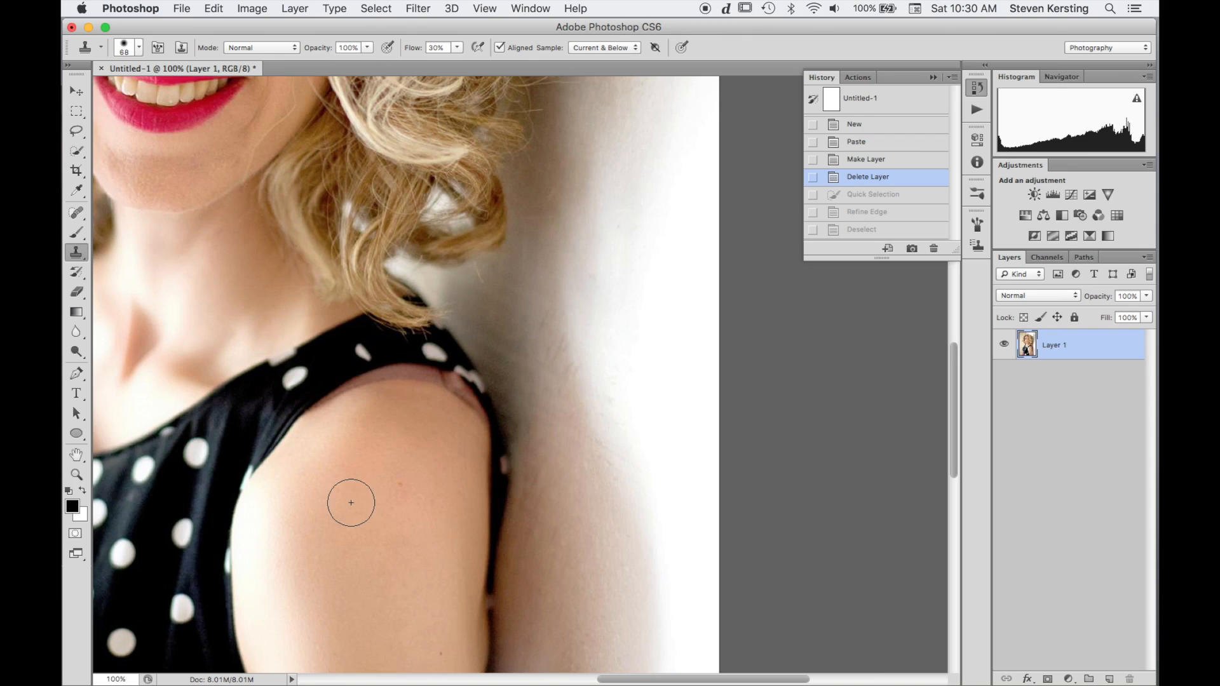
mouse_move(400, 387)
mouse_down()
mouse_move(357, 403)
mouse_move(432, 392)
mouse_up()
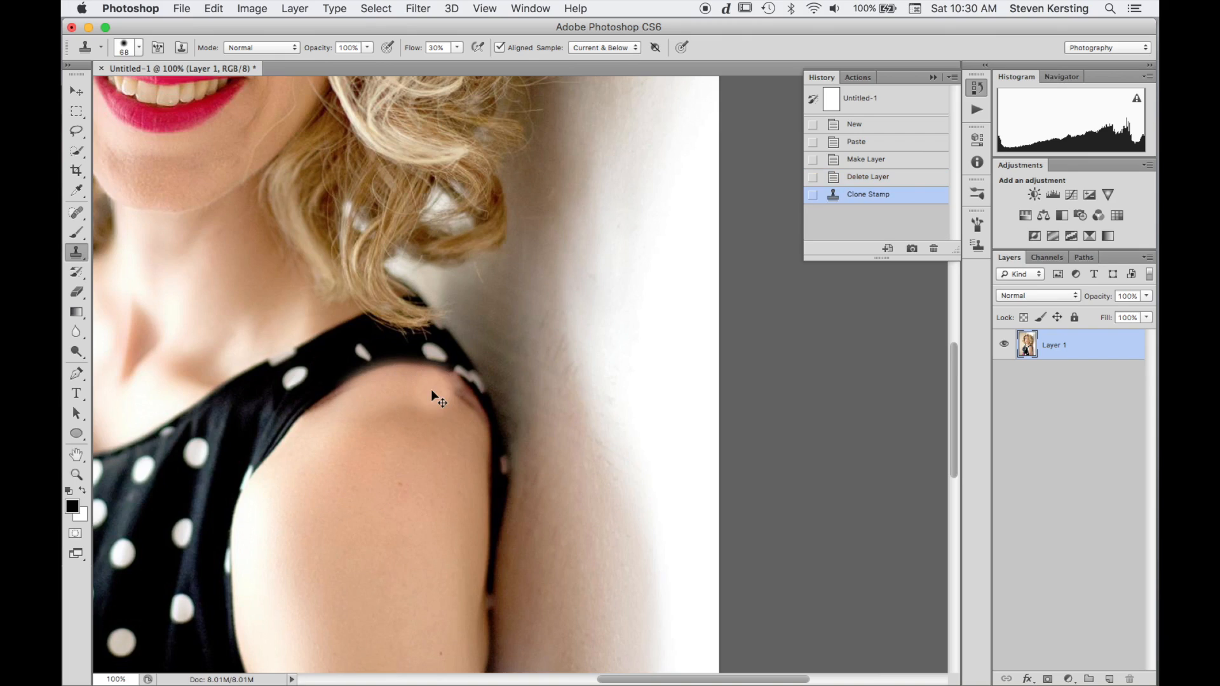
key(super+z)
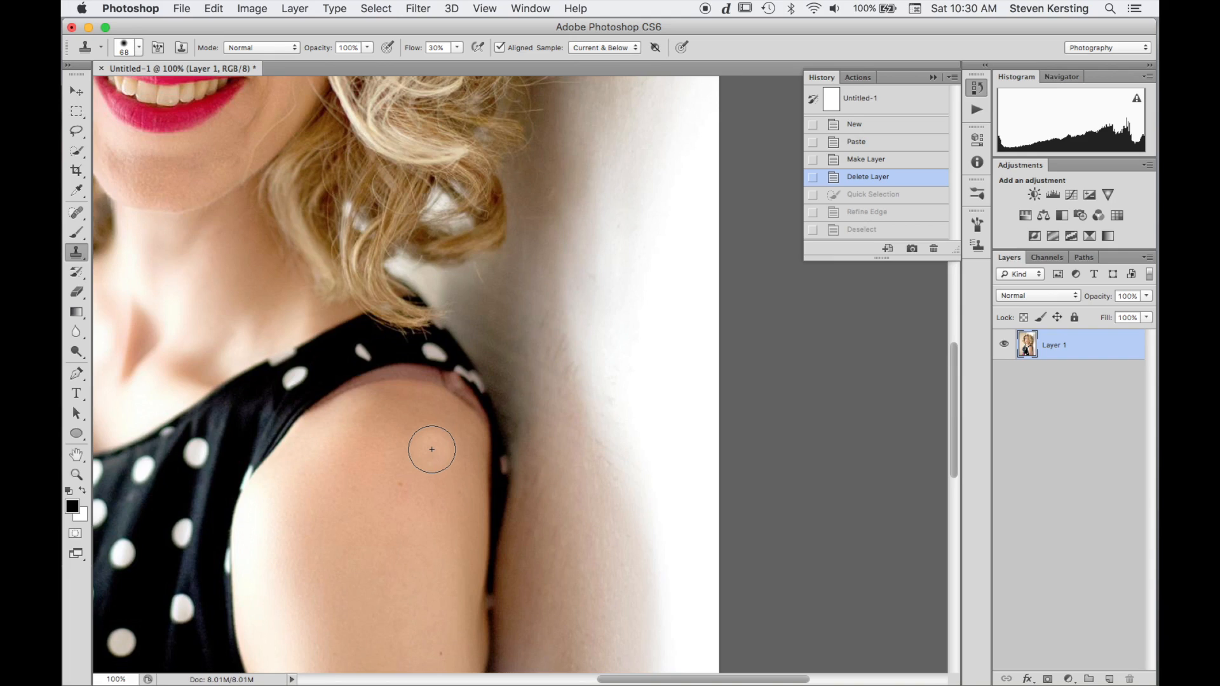
Create a new layer and clone shoulder skin over the exposed strap along the armhole with a 38 px Clone Stamp.
click(1109, 678)
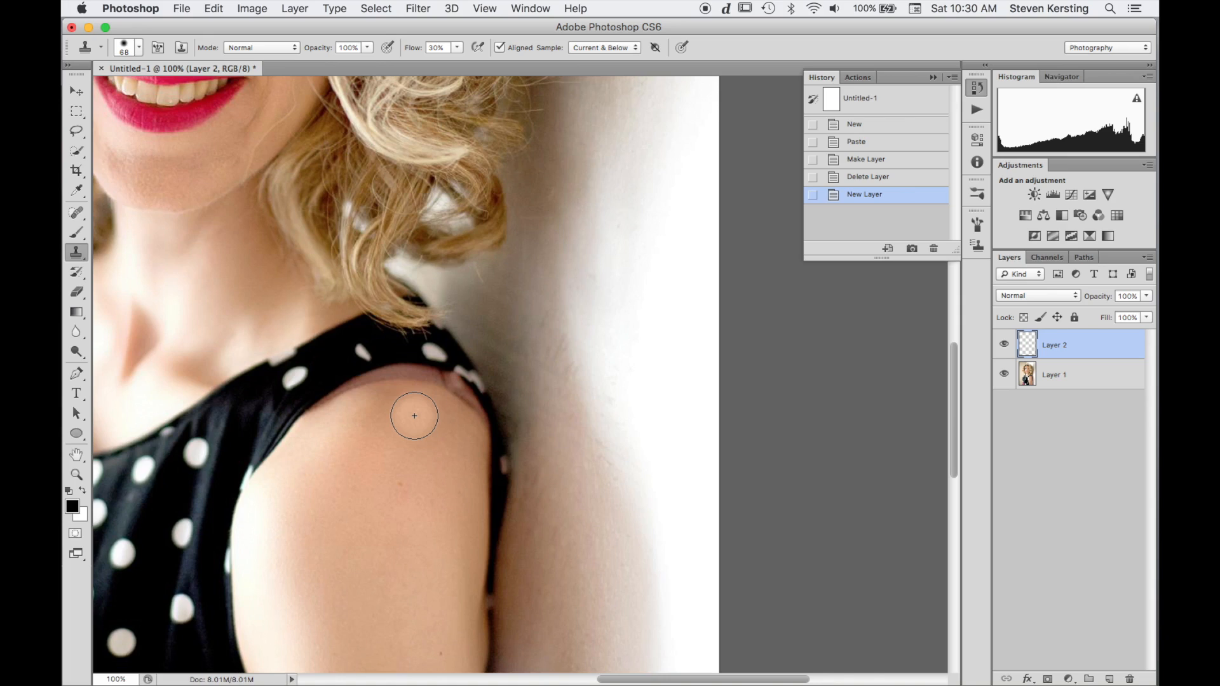
ctrl+alt+click(414, 416)
mouse_move(413, 416)
mouse_down()
mouse_move(368, 416)
mouse_move(441, 428)
mouse_move(440, 338)
mouse_move(437, 420)
mouse_move(436, 361)
mouse_move(433, 406)
mouse_up()
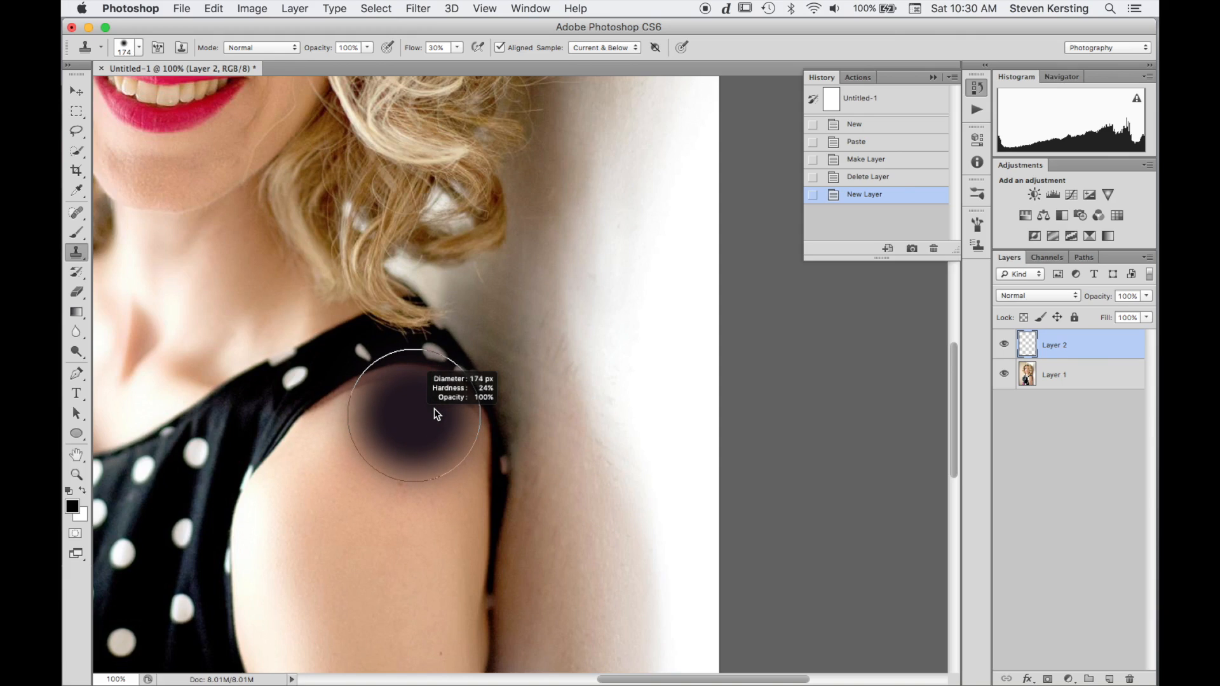
mouse_move(434, 410)
mouse_down()
mouse_move(377, 414)
mouse_move(387, 410)
mouse_up()
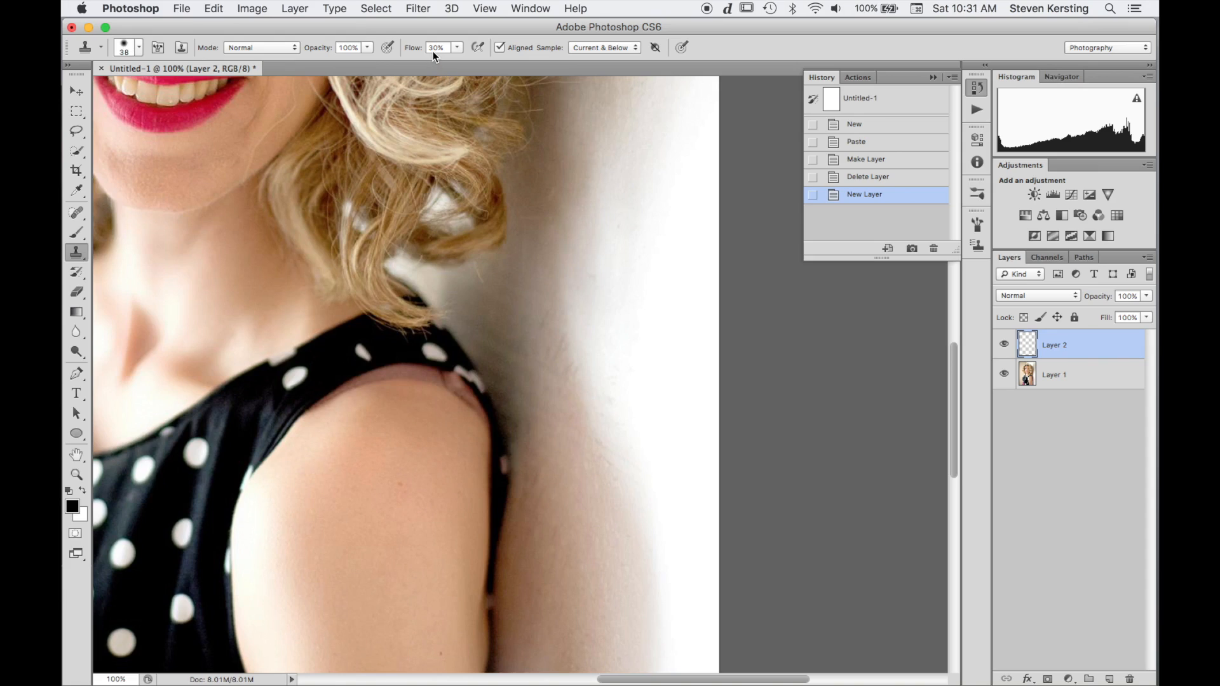
key(alt)
alt+click(416, 414)
mouse_move(403, 386)
mouse_down()
mouse_move(318, 421)
mouse_move(412, 374)
mouse_move(459, 400)
mouse_up()
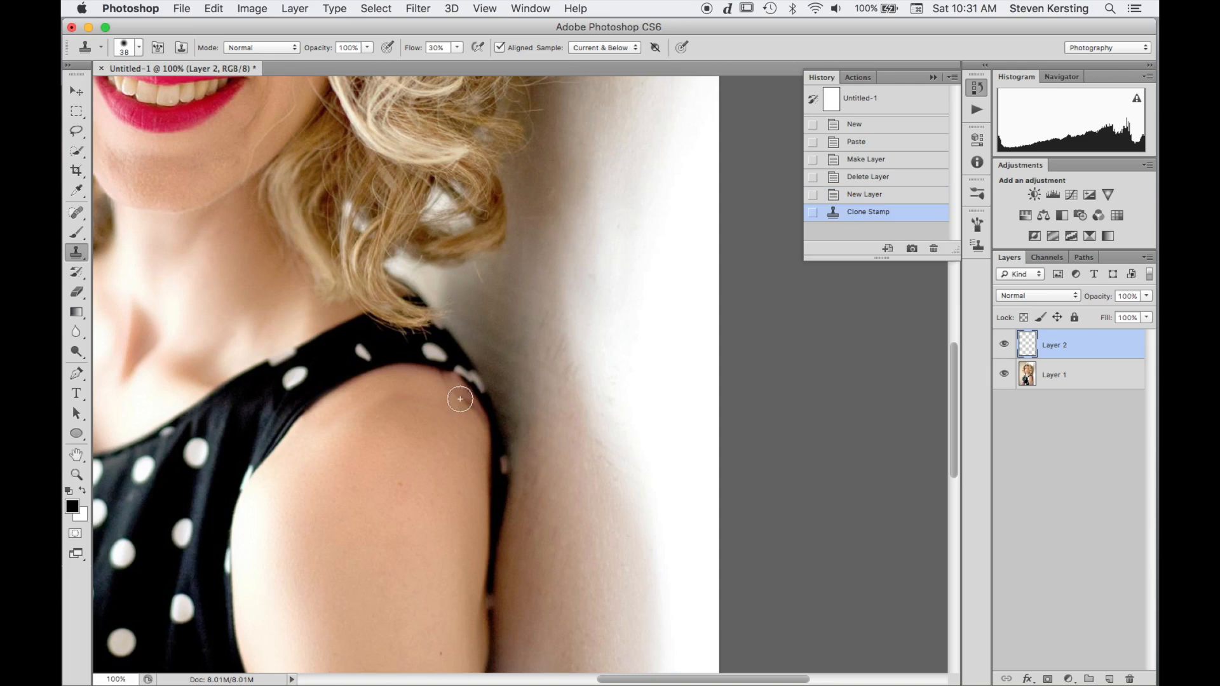
Clone freshly sampled skin over the strap remnants at the outer end of the armhole beside the wall.
alt+click(454, 419)
drag(449, 394, 471, 423)
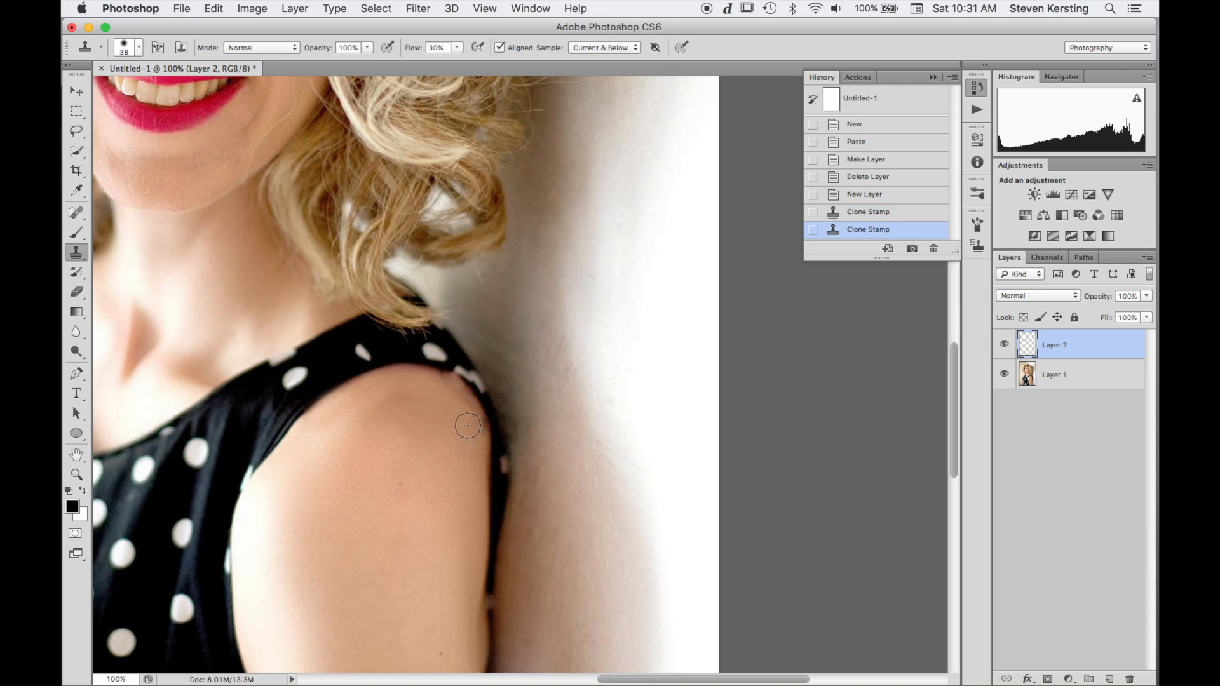
alt+click(450, 420)
drag(481, 423, 448, 390)
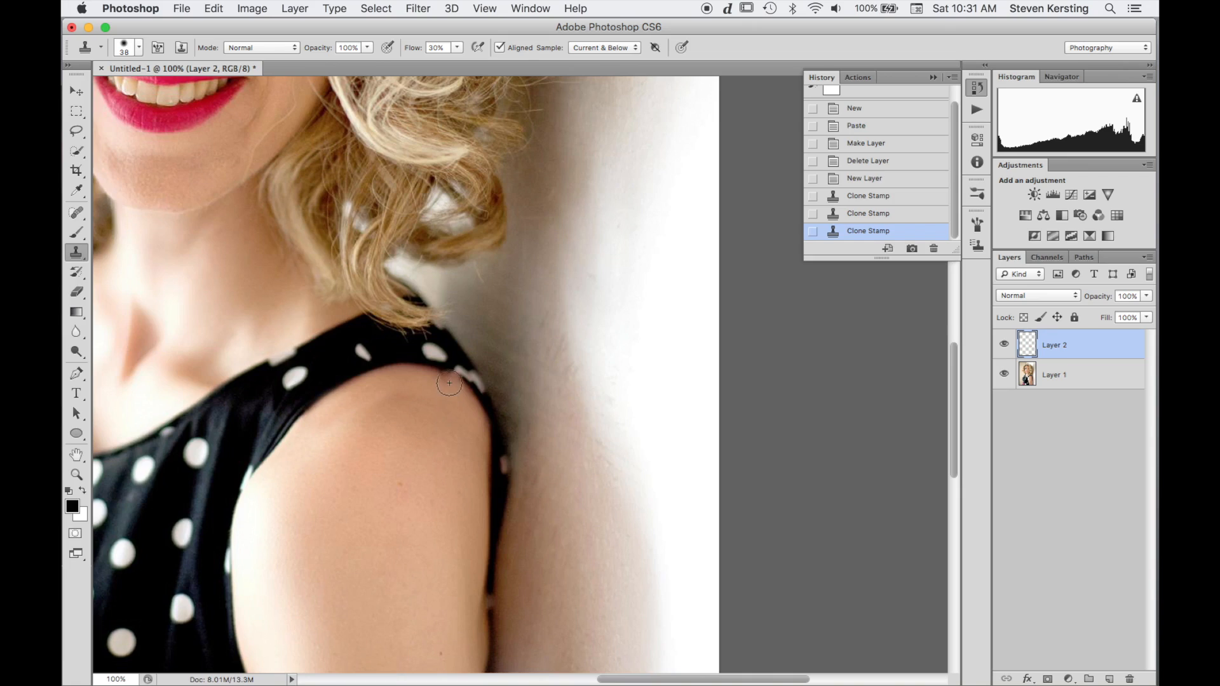
mouse_move(445, 388)
mouse_down()
mouse_move(423, 381)
mouse_move(472, 425)
mouse_up()
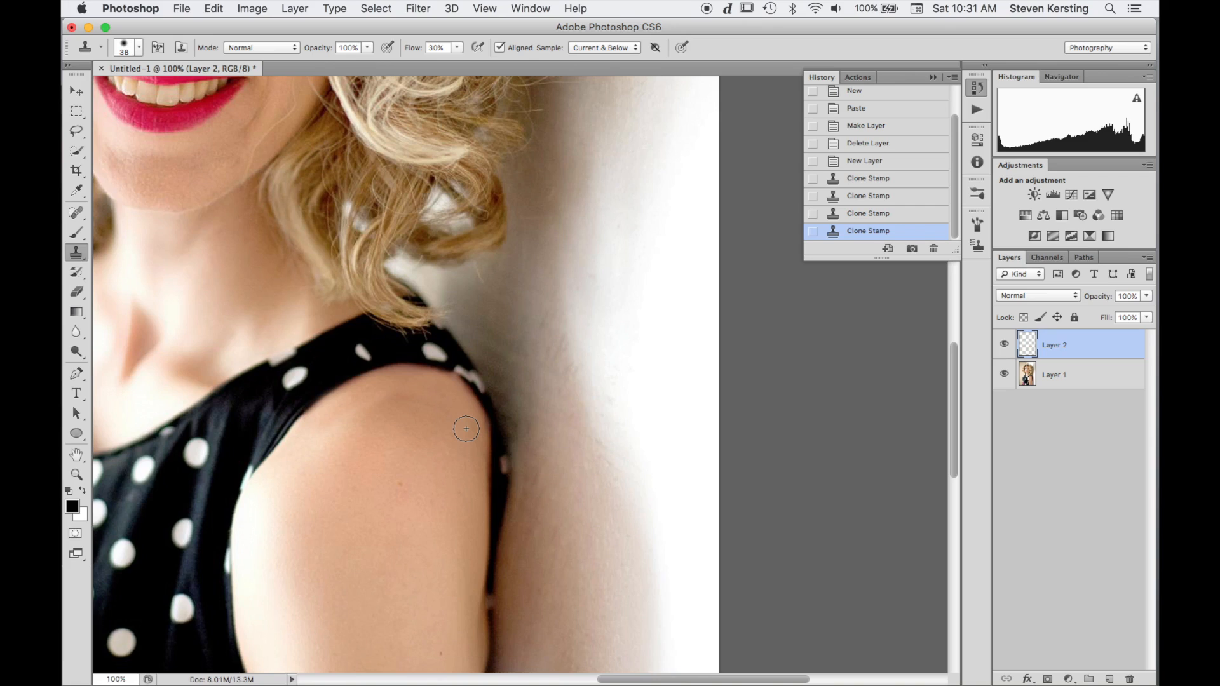
Darken the dress's armhole edge with a 15 px black brush at 10% flow.
key(b)
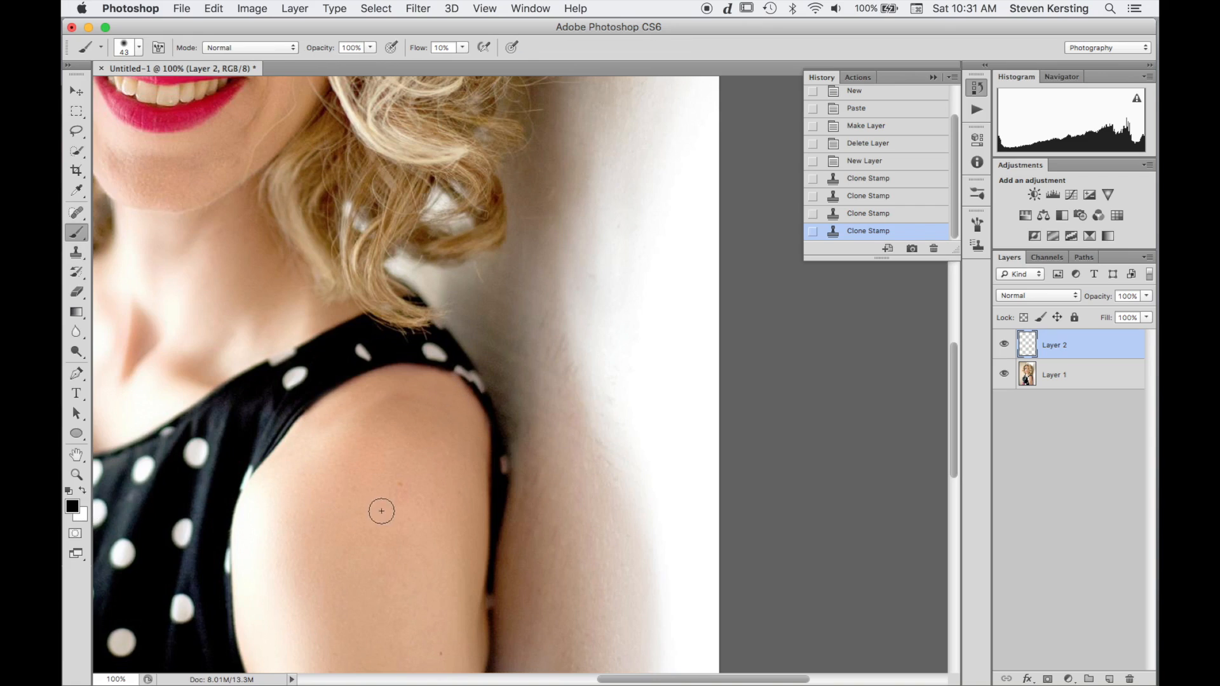
click(408, 362)
drag(457, 377, 447, 376)
drag(452, 374, 472, 387)
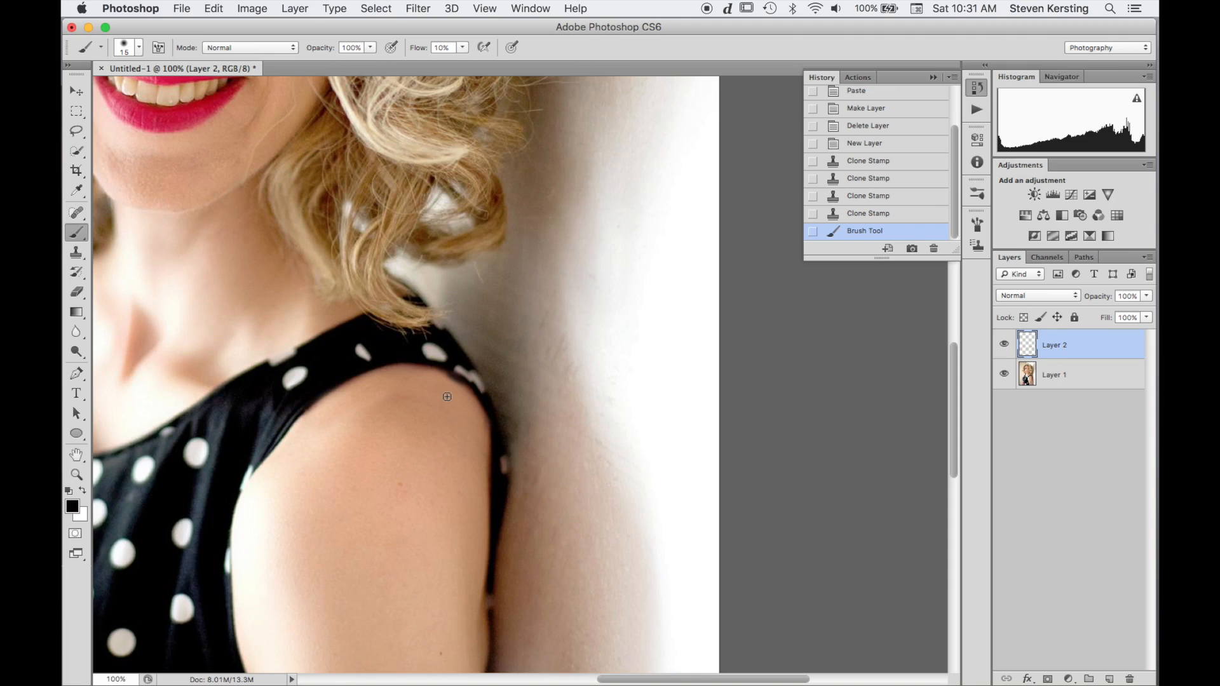
key(super+0)
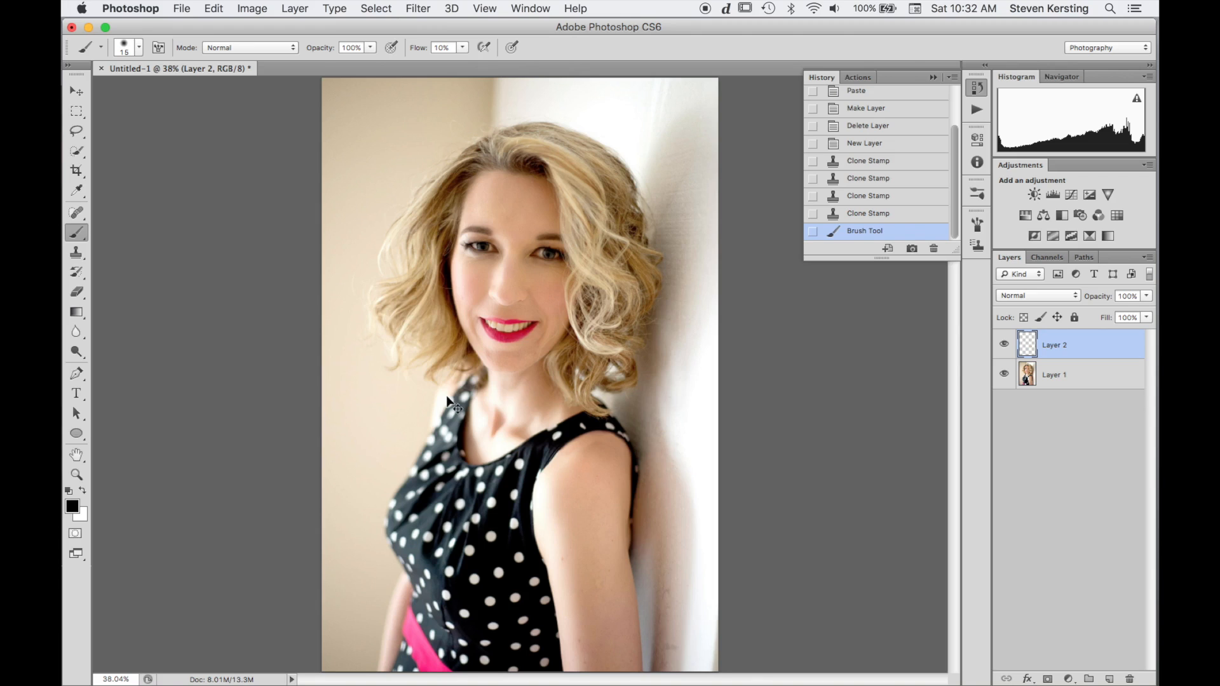
Sample the shoulder's skin colour and blend the cloned area by painting over it with a soft 99 px brush at 10% flow.
key(super+alt+0)
scroll(447, 396, right, 10)
scroll(446, 396, down, 3)
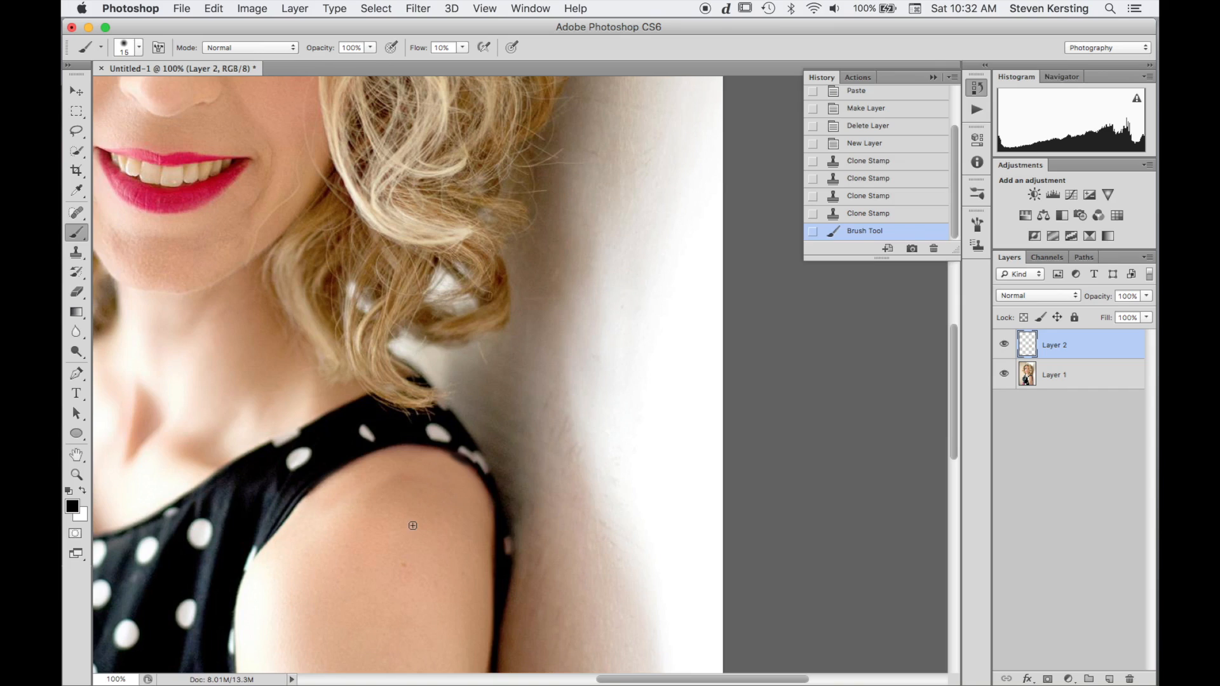
ctrl+alt+drag(434, 508, 469, 514)
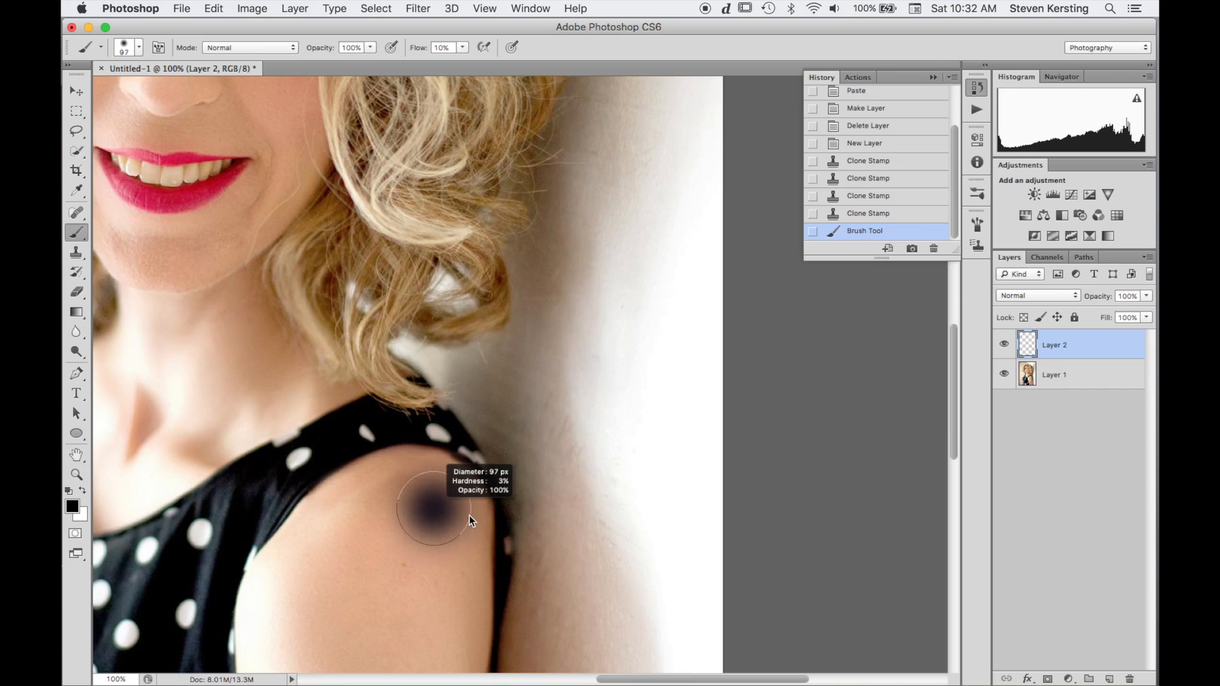
alt+click(413, 500)
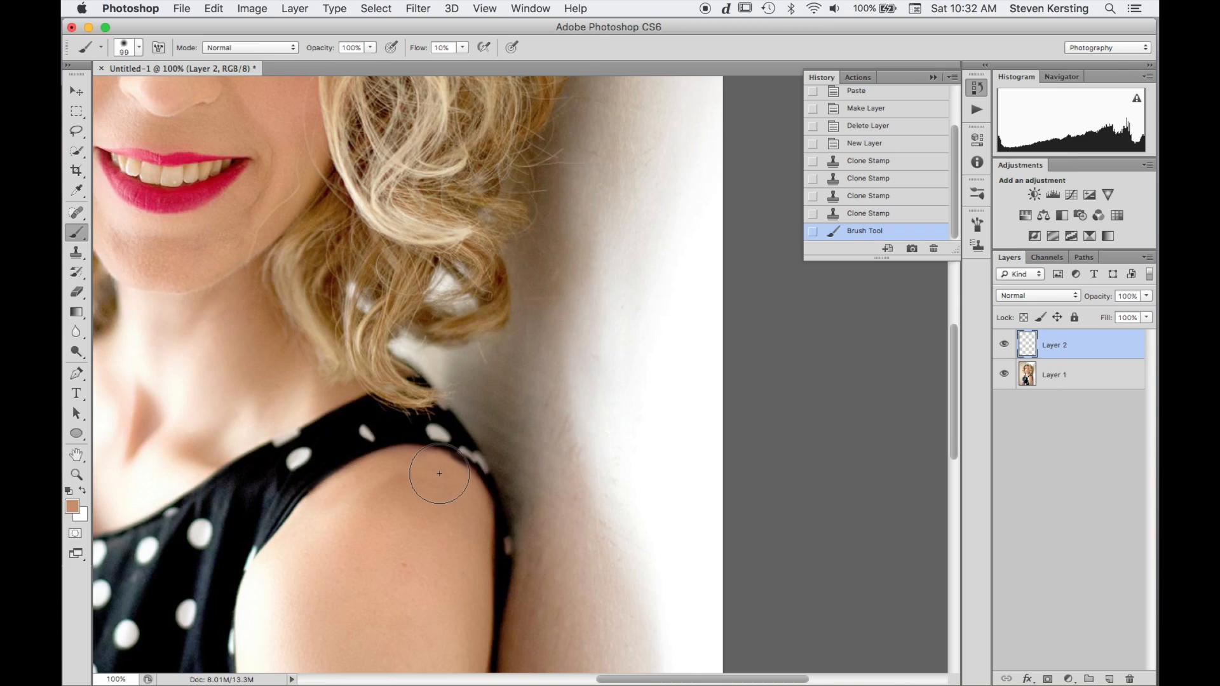
drag(439, 477, 403, 470)
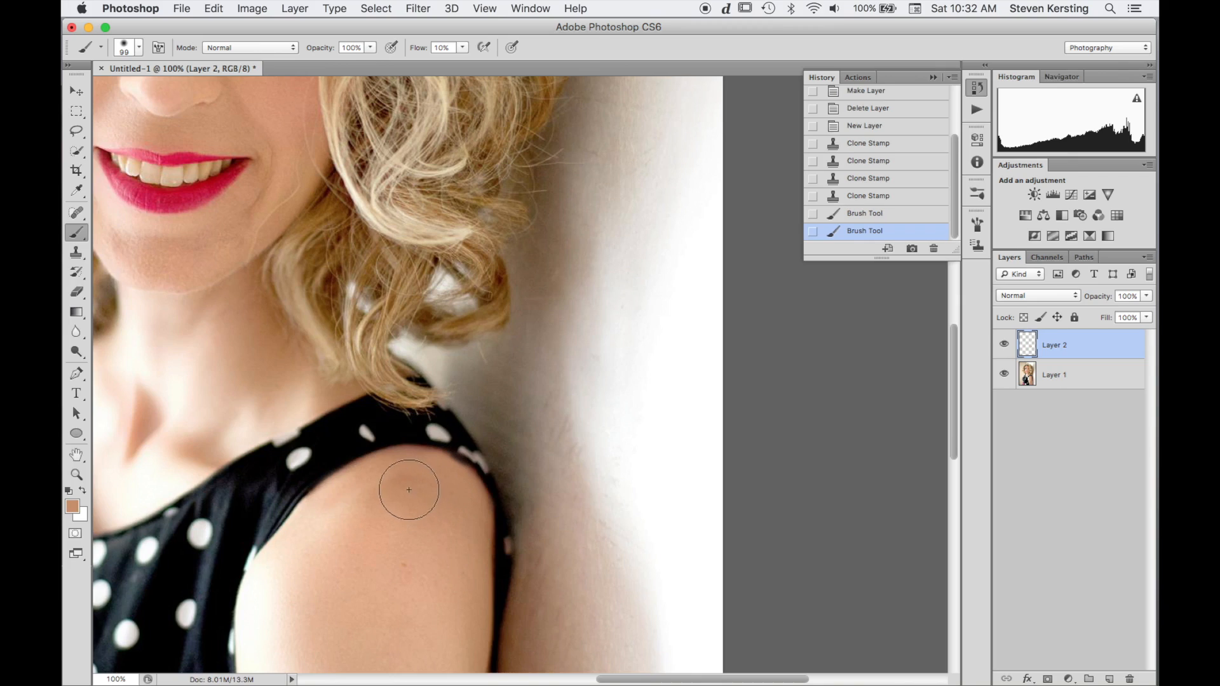
click(394, 477)
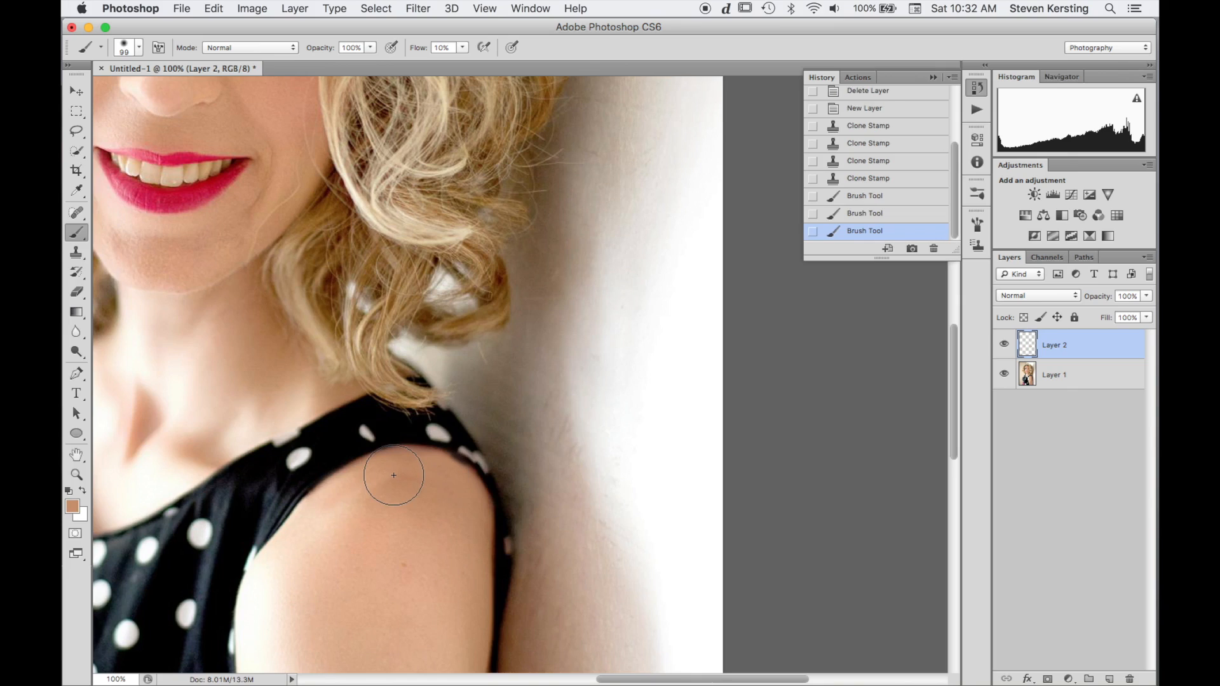
click(357, 489)
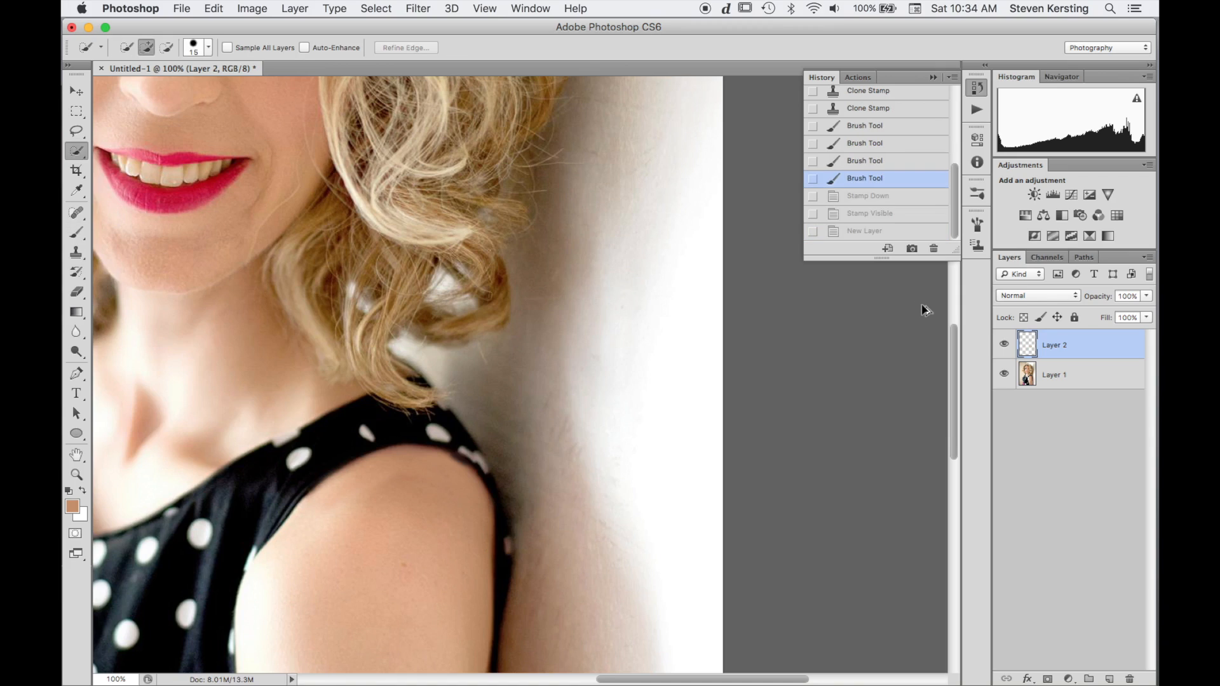
Stamp all visible layers into a new layer, and hide that layer and Layer 2 so only Layer 1 shows.
key(super+alt+shift+e)
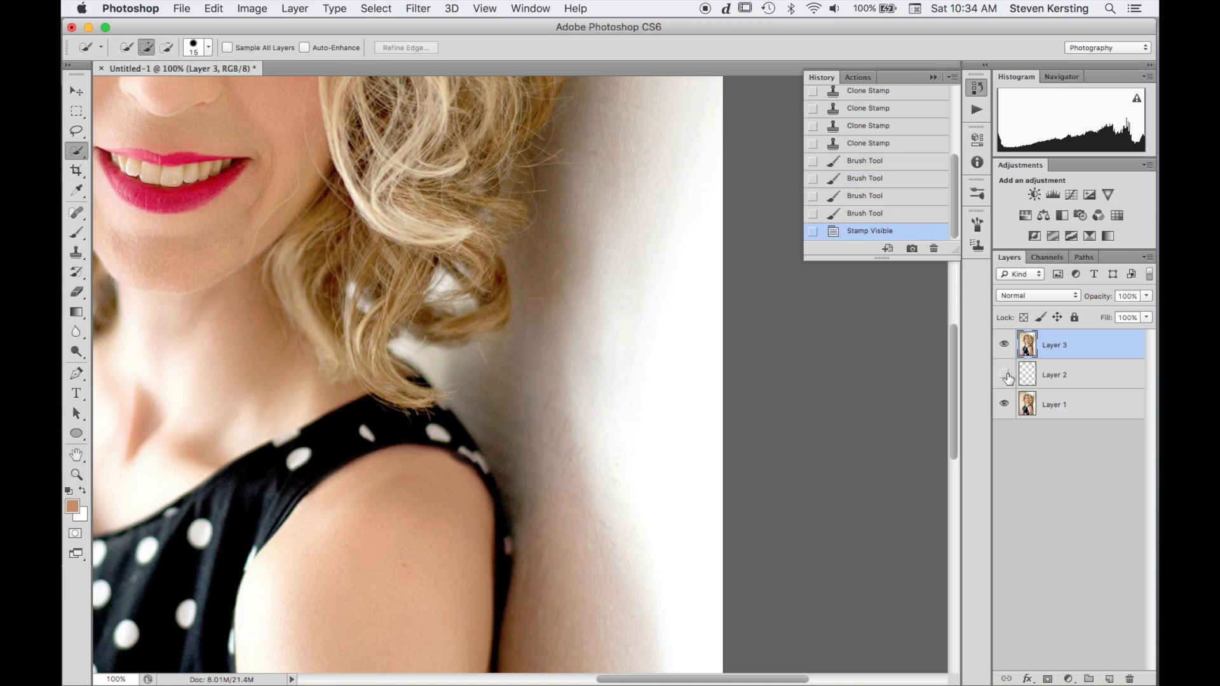
click(1004, 345)
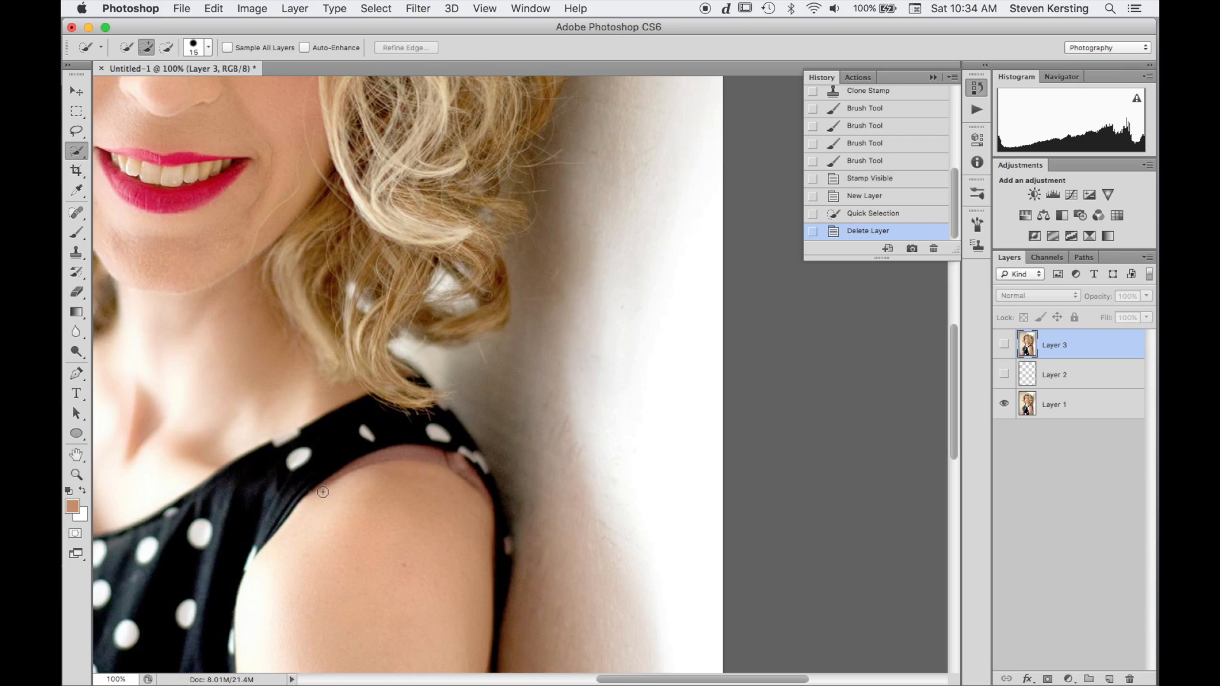
Quick-select the top of the shoulder including the strap, and clone skin inside the selection on a new layer with a 111 px brush.
mouse_move(317, 493)
mouse_down()
mouse_move(375, 461)
mouse_move(430, 455)
mouse_move(465, 473)
mouse_move(486, 509)
mouse_move(307, 512)
mouse_move(365, 494)
mouse_up()
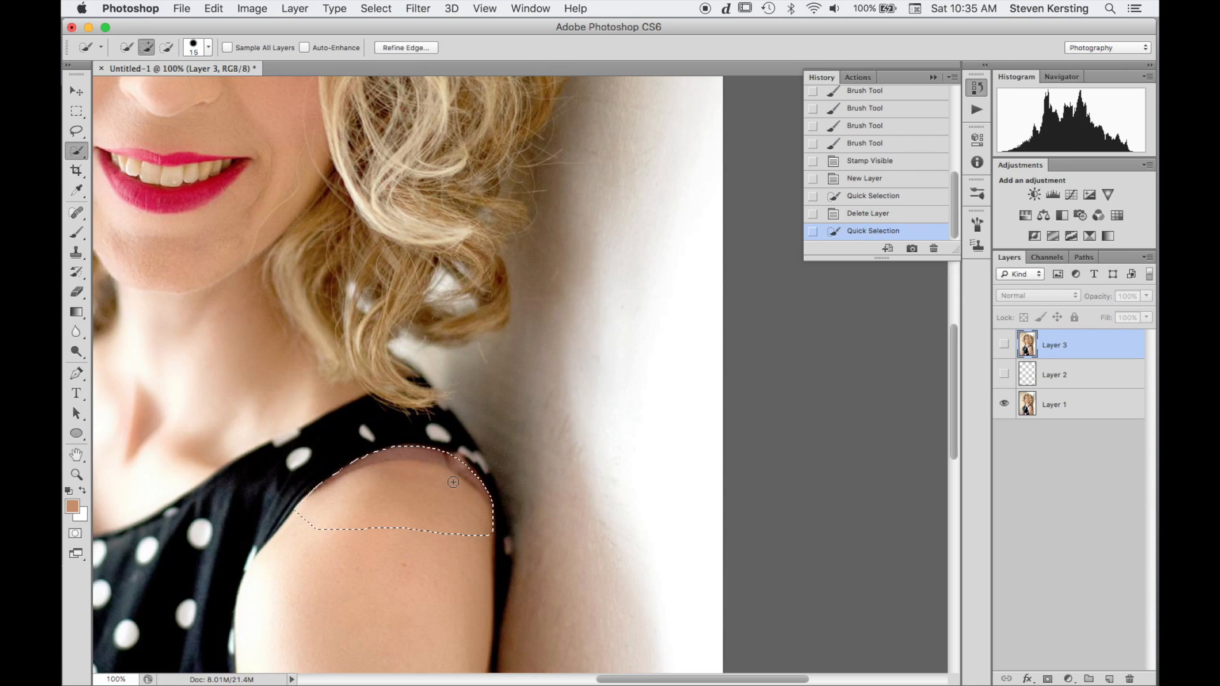
click(1109, 679)
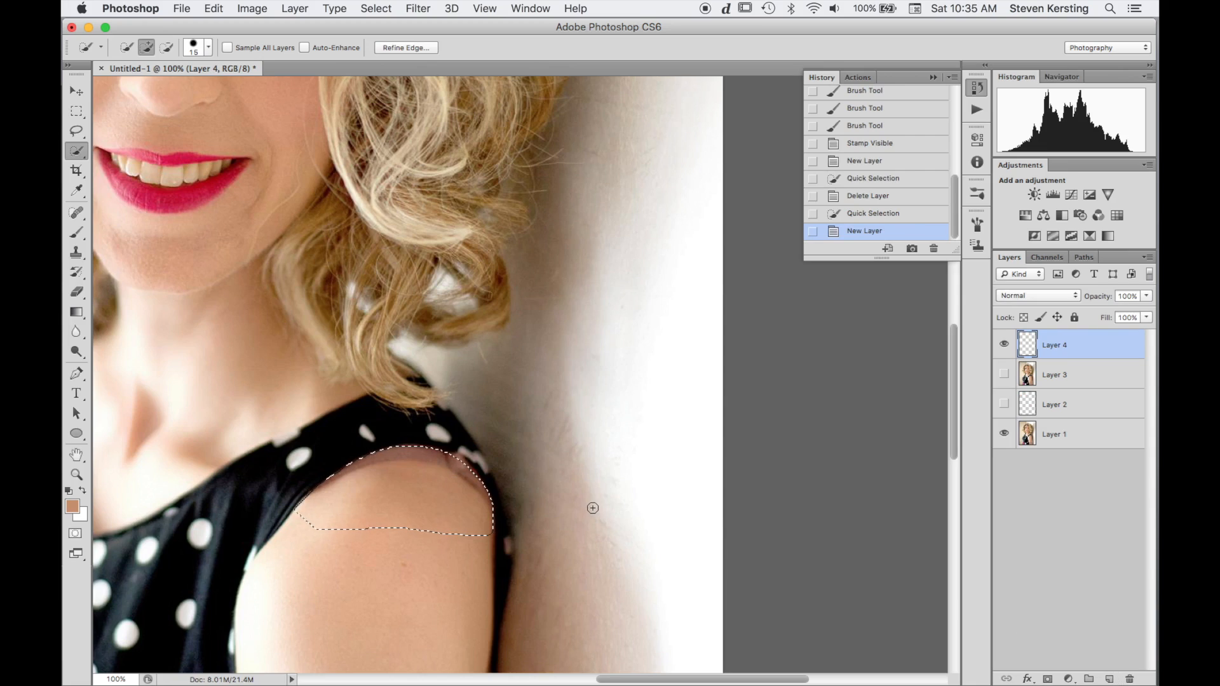
key(s)
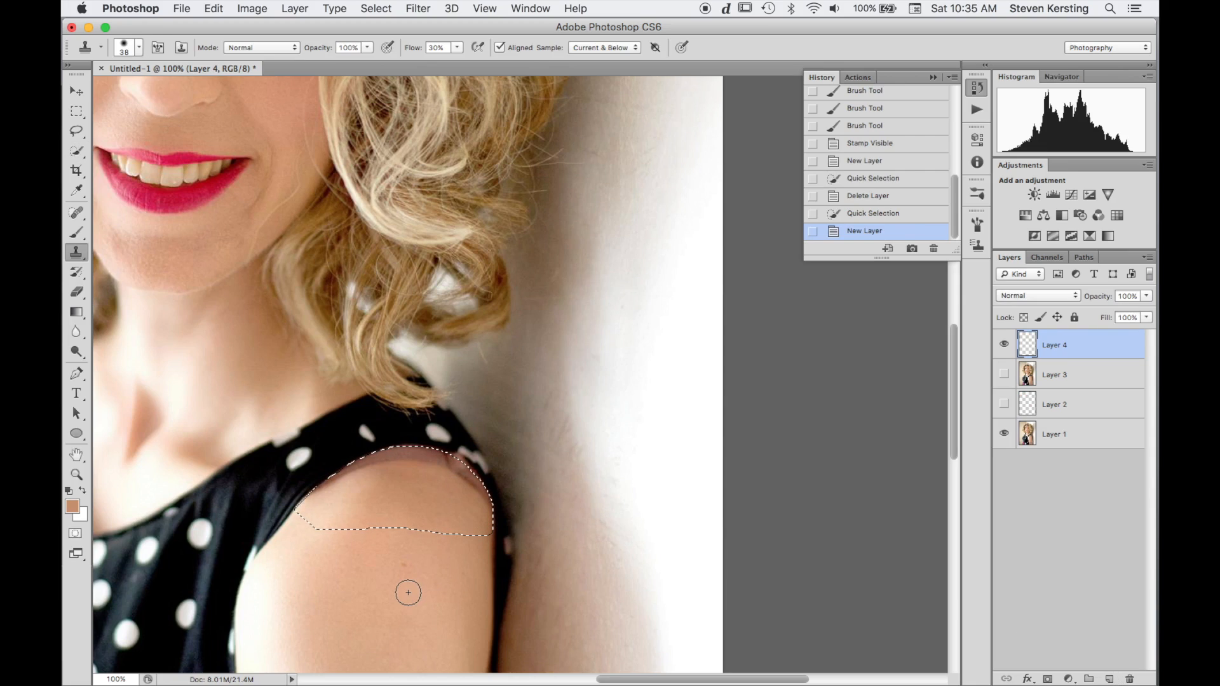
drag(408, 593, 436, 592)
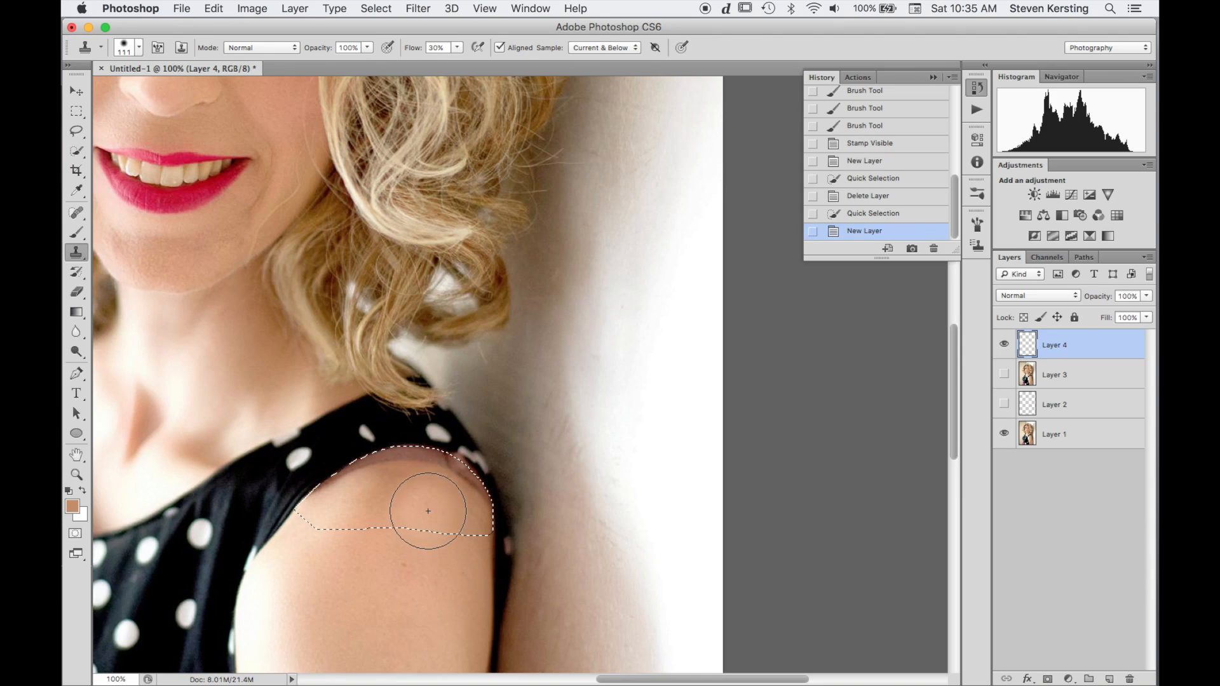
mouse_move(450, 518)
mouse_down()
mouse_move(367, 528)
mouse_move(409, 520)
mouse_move(359, 515)
mouse_move(414, 495)
mouse_move(375, 488)
mouse_move(335, 503)
mouse_move(380, 475)
mouse_move(421, 473)
mouse_move(469, 504)
mouse_move(417, 471)
mouse_move(389, 474)
mouse_move(451, 482)
mouse_move(464, 505)
mouse_move(462, 530)
mouse_move(351, 514)
mouse_move(393, 514)
mouse_up()
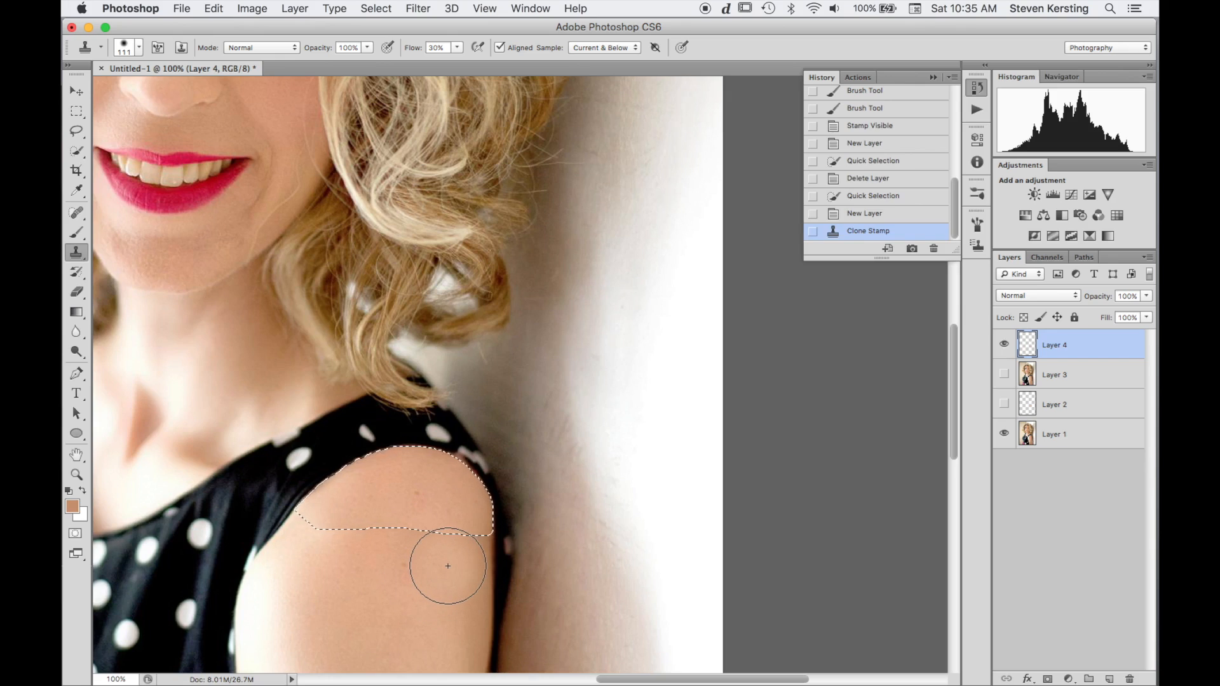
Add a layer mask to Layer 4 from the selection and unlink it from the layer's image.
click(1047, 680)
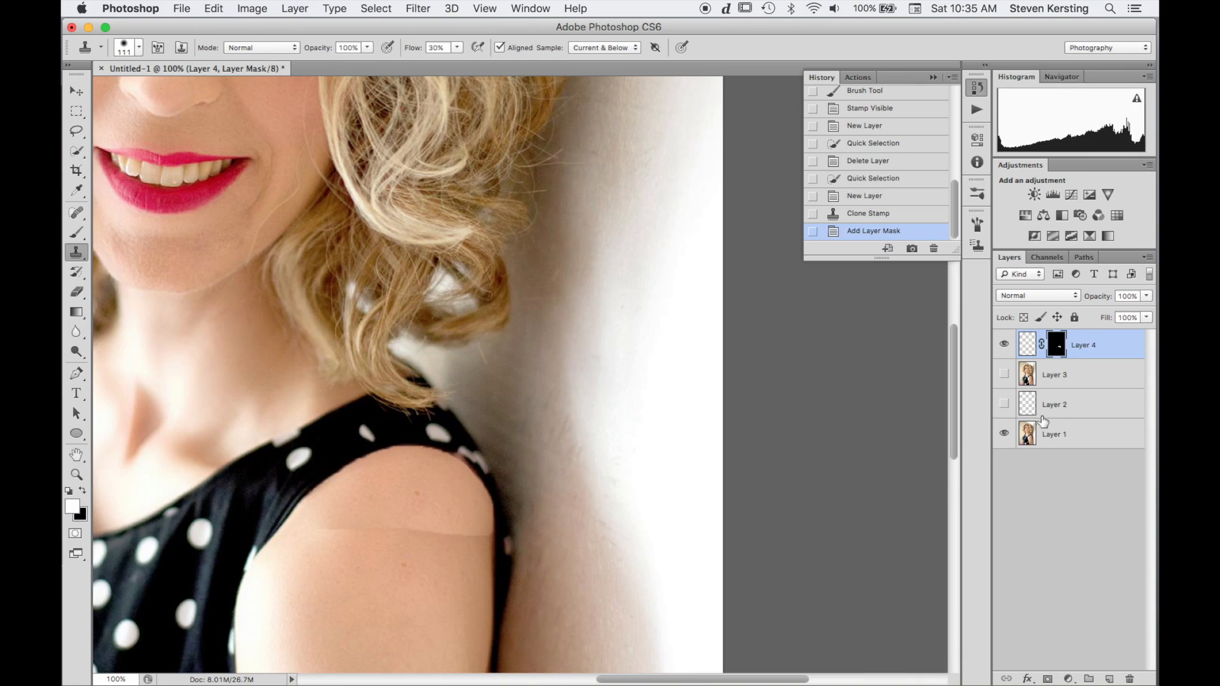
click(1042, 346)
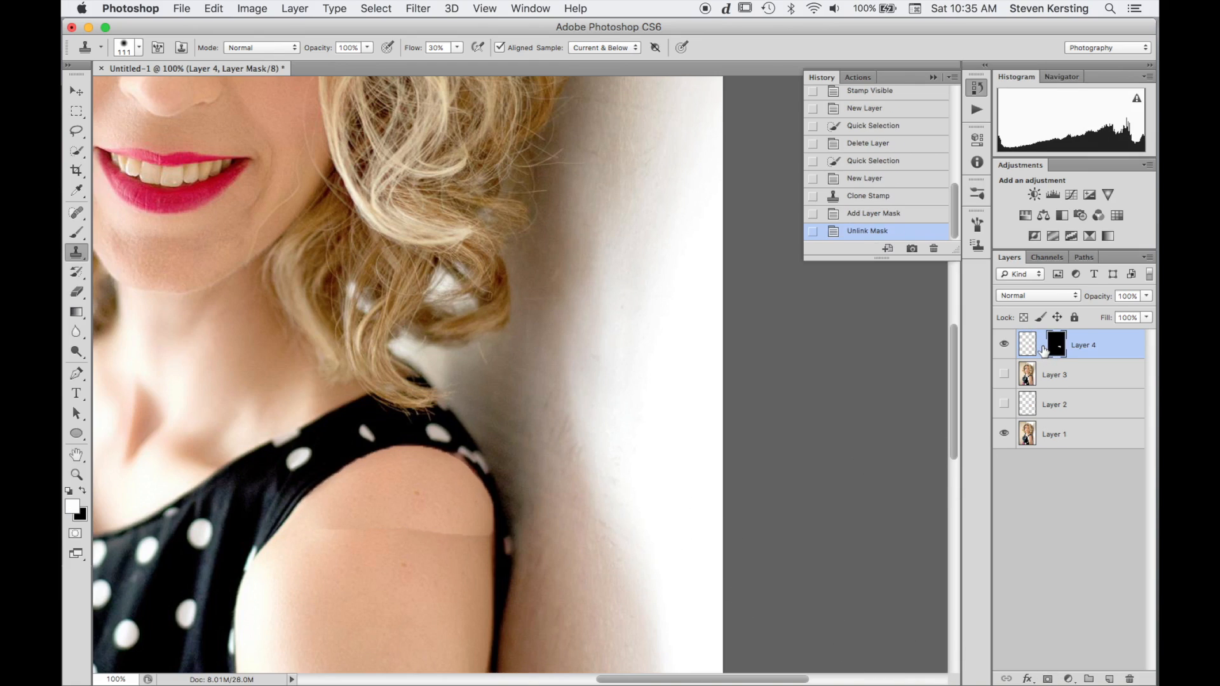
click(1043, 347)
click(1043, 347)
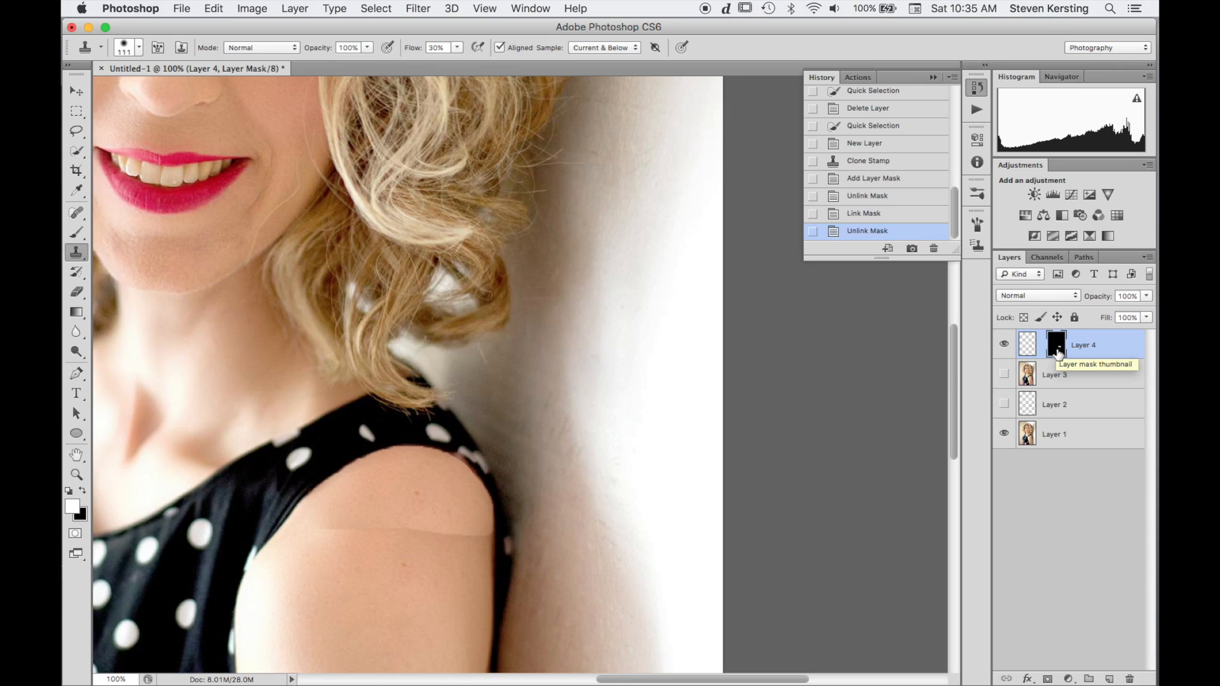
Try moving Layer 4's unlinked mask and its cloned skin patch separately.
key(v)
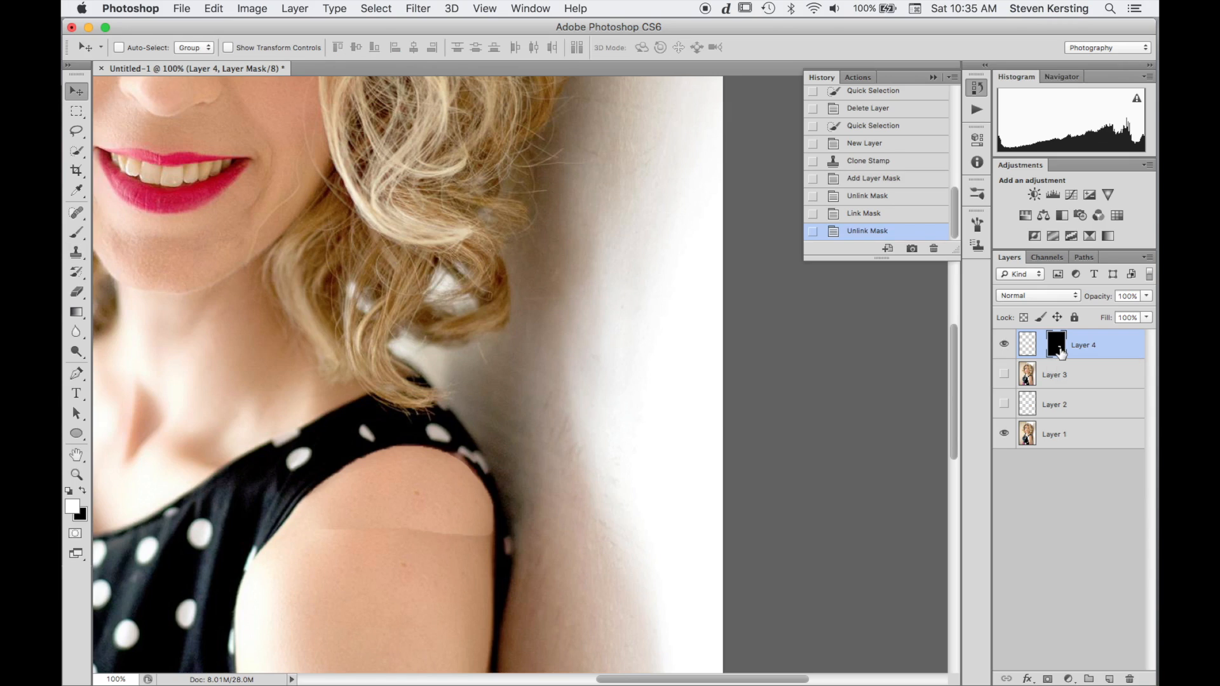
mouse_move(583, 521)
mouse_down()
mouse_move(565, 476)
mouse_move(544, 508)
mouse_move(607, 523)
mouse_move(573, 537)
mouse_move(596, 499)
mouse_move(588, 528)
mouse_move(586, 518)
mouse_up()
key(super+z)
click(1029, 347)
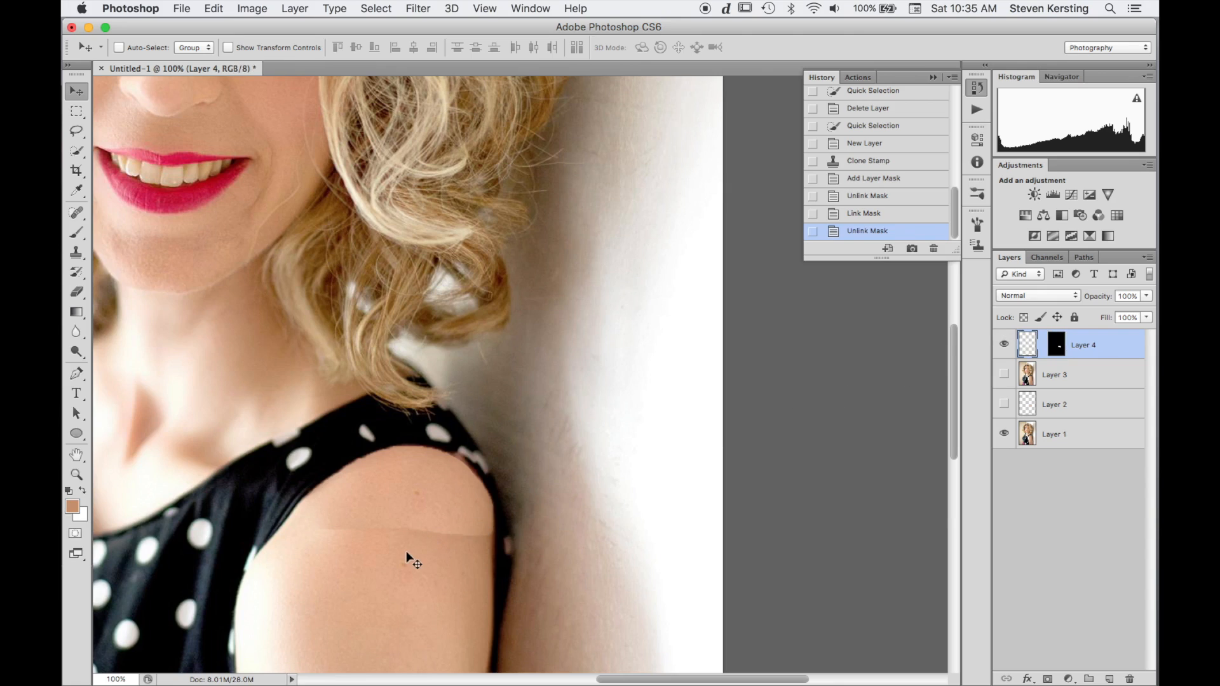
mouse_move(410, 540)
mouse_down()
mouse_move(398, 557)
mouse_move(412, 555)
mouse_move(411, 539)
mouse_up()
Feather Layer 4's mask by 4.2 px and paint black on it with the 99 px brush at 10% flow to blend the patch's lower edge.
double_click(1056, 346)
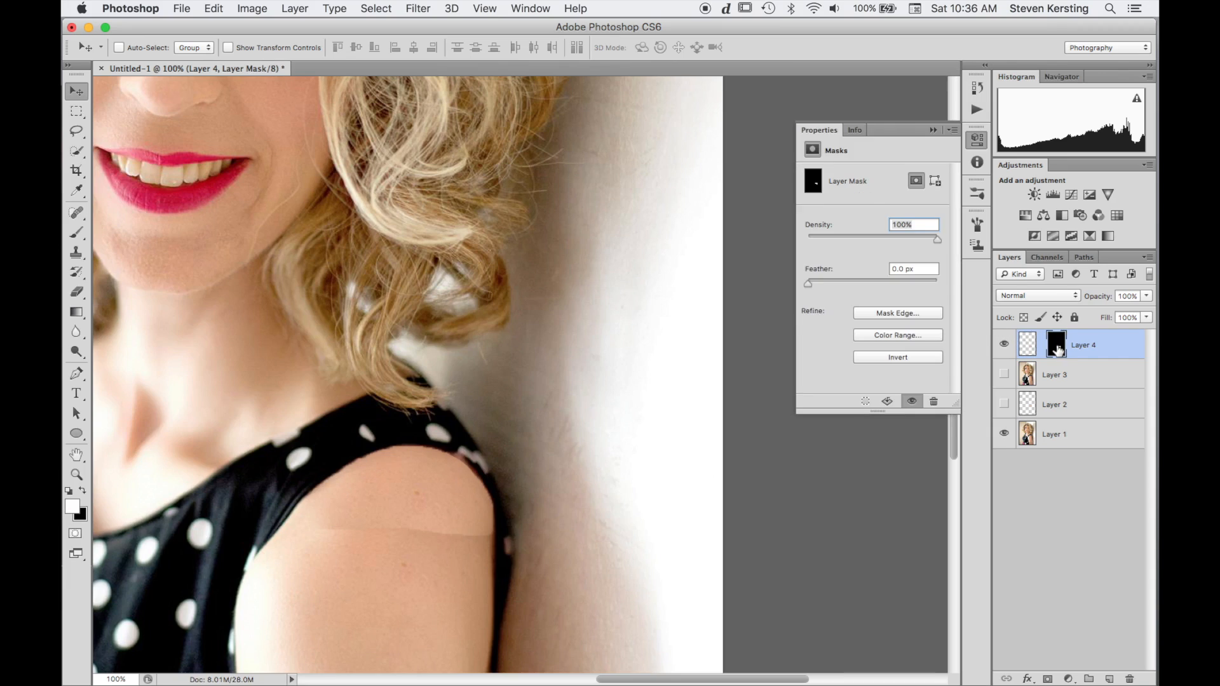
click(807, 284)
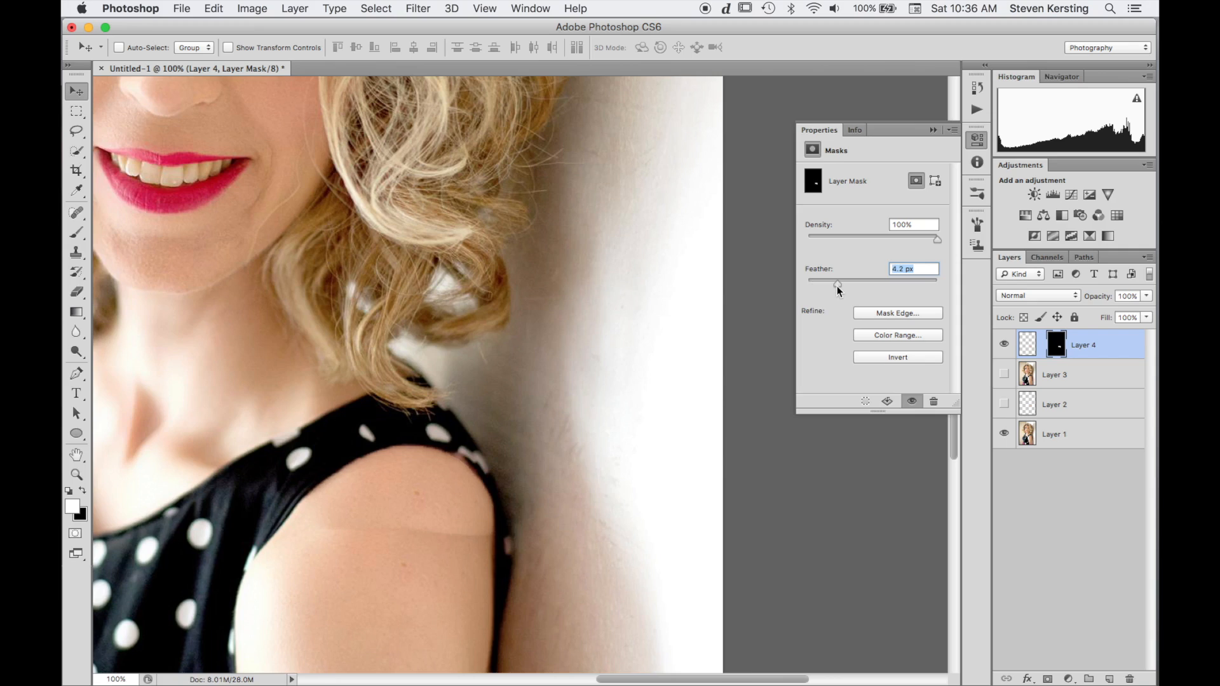
key(Return)
key(b)
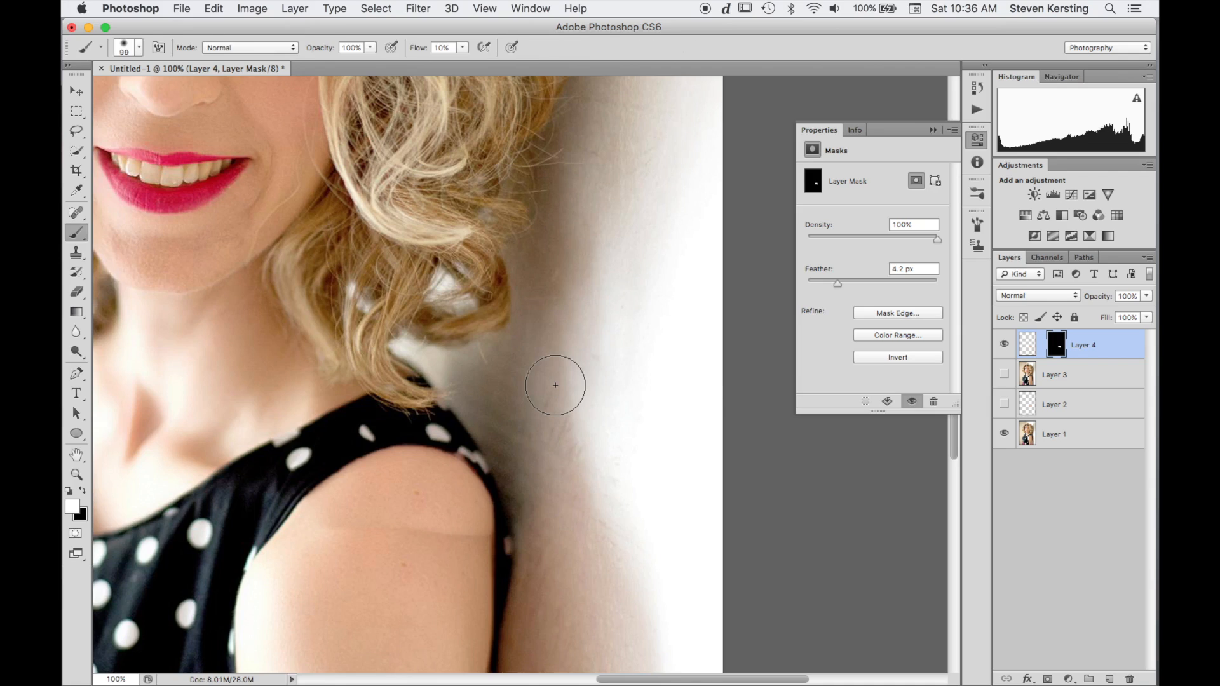
key(x)
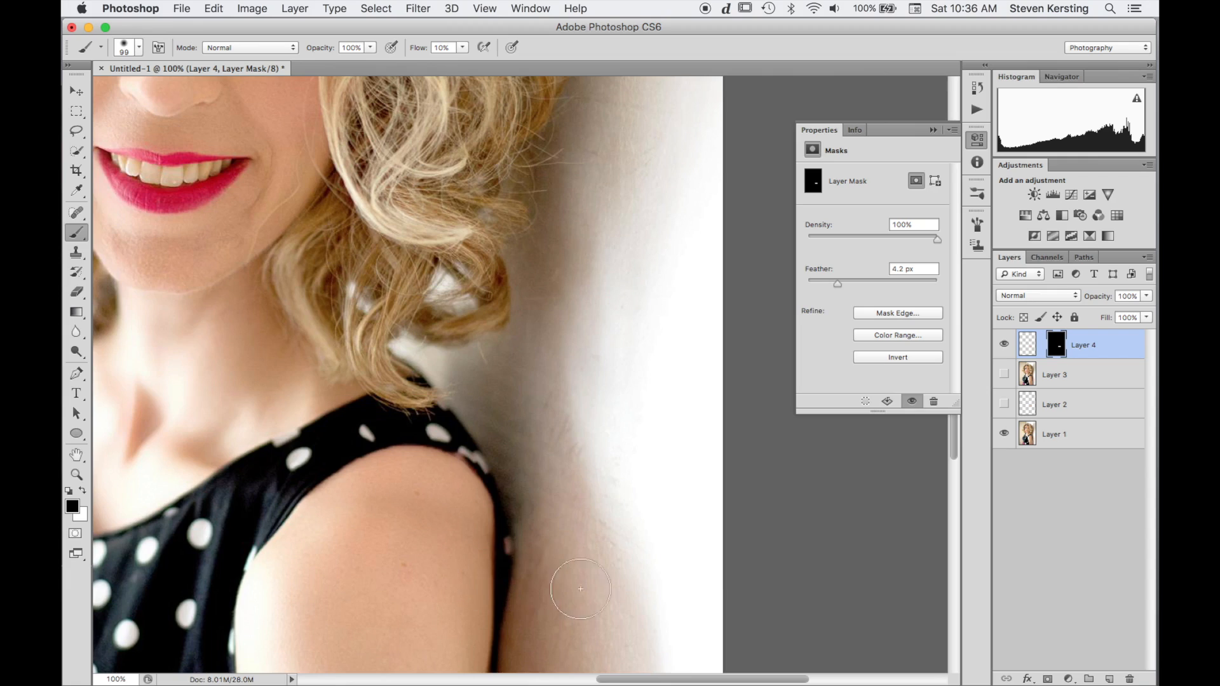
Add a new layer and paint black with a much smaller brush over the strap remnants along the dress edge at the shoulder.
click(1109, 678)
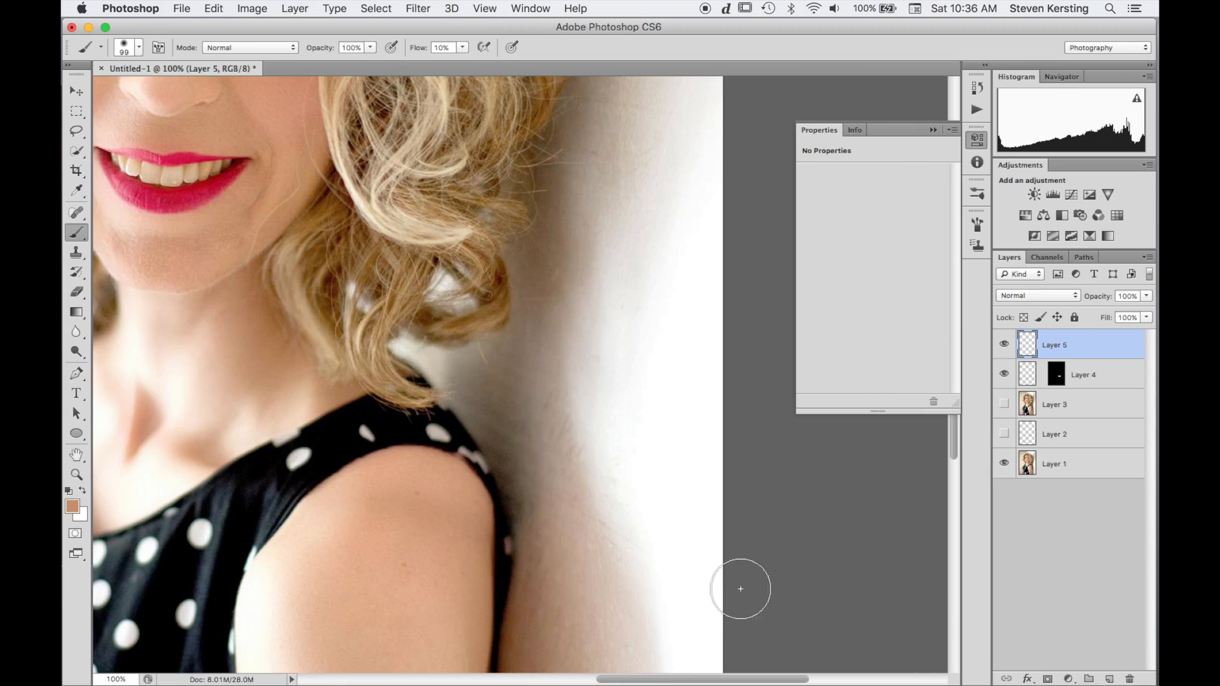
key(d)
ctrl+alt+click(570, 481)
drag(569, 480, 535, 489)
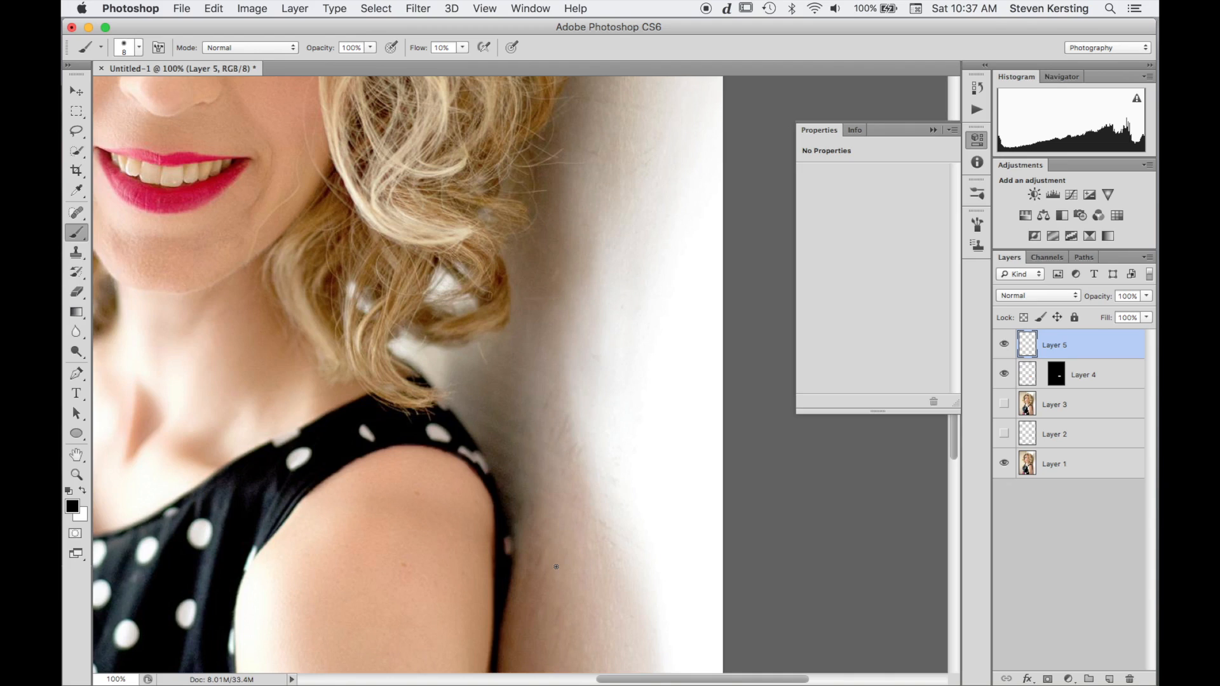
Stamp all visible layers into a new layer, and hide that layer, Layer 5 and Layer 4 so only Layer 1 shows.
key(super+0)
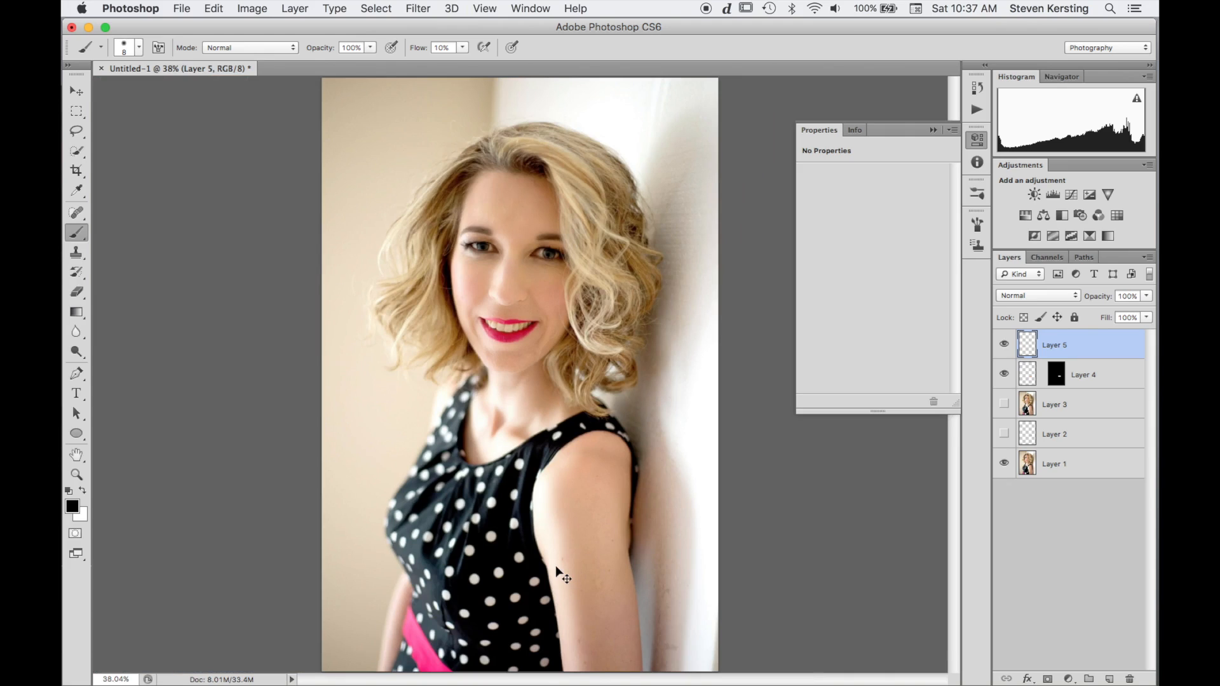
key(super+1)
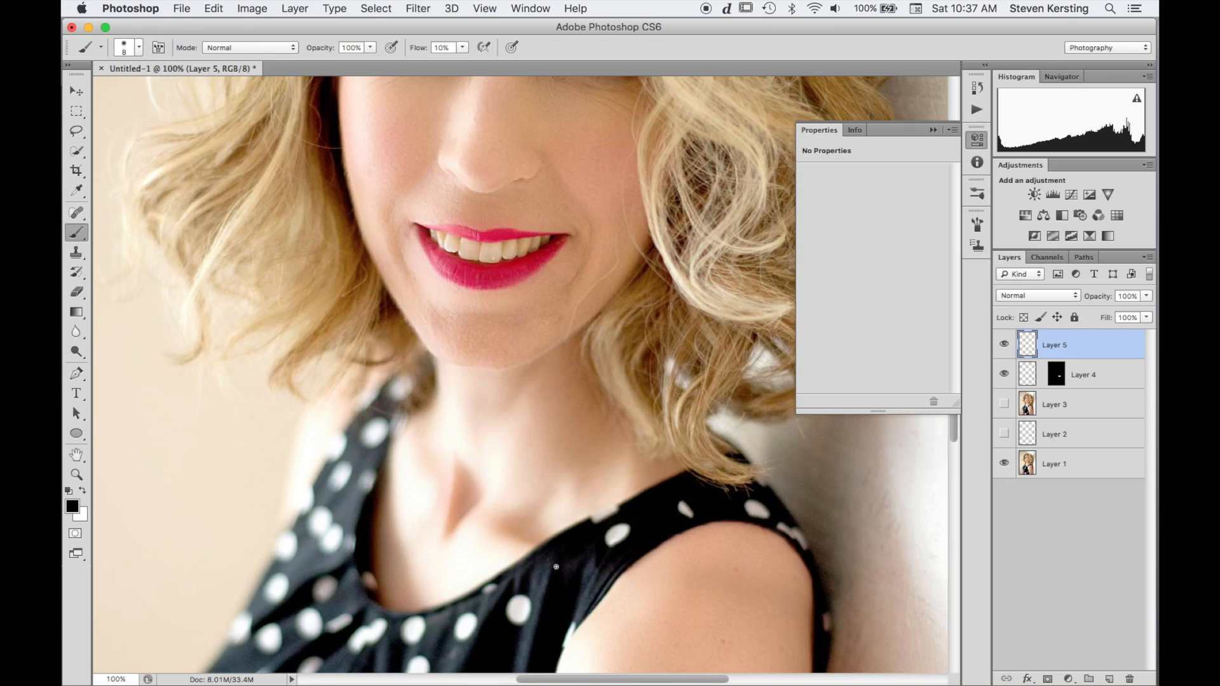
key(super+alt+shift+e)
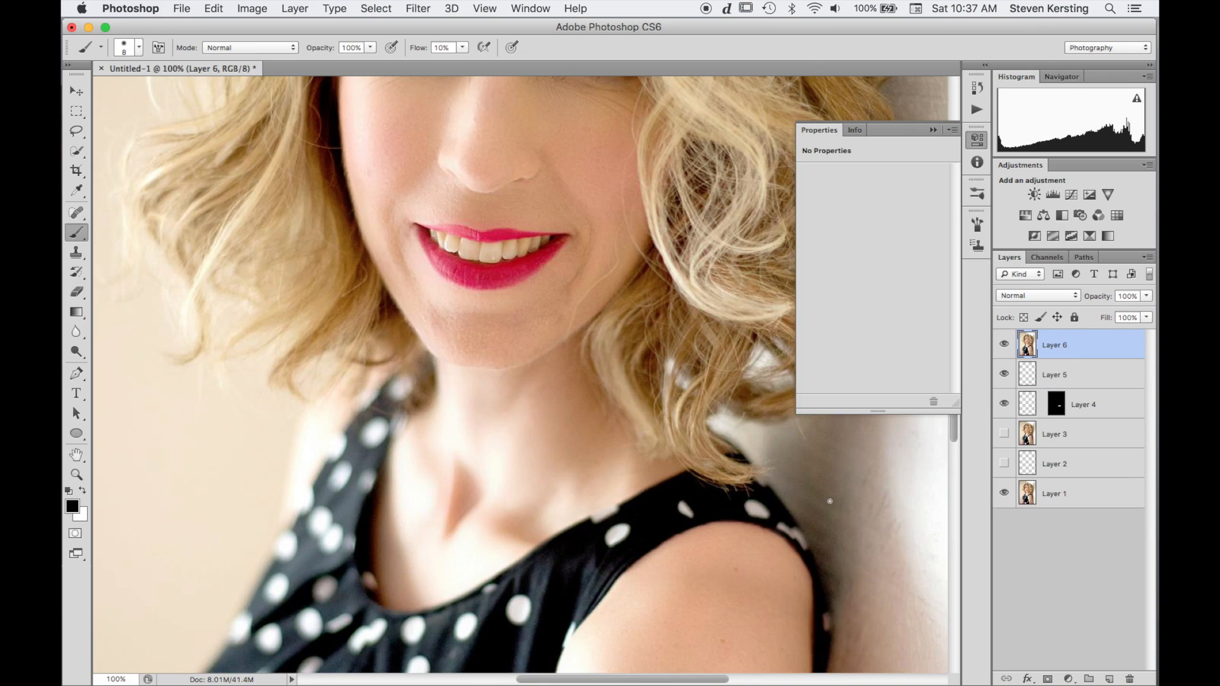
click(1004, 345)
click(1004, 374)
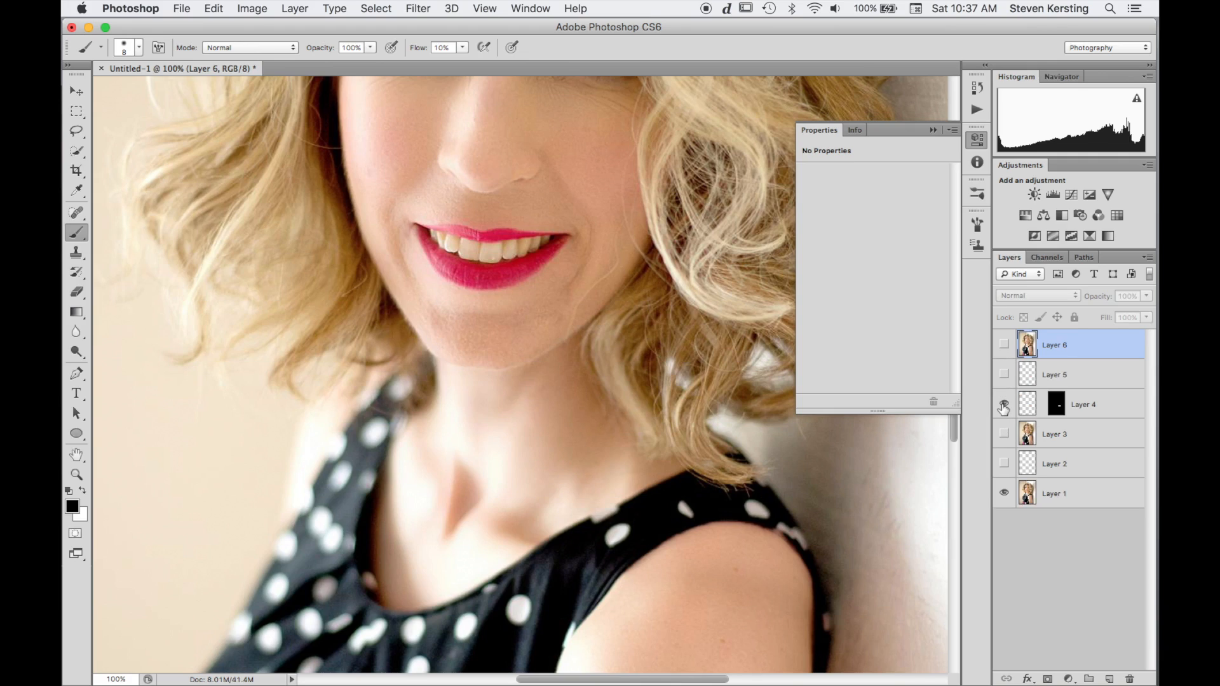
click(1004, 405)
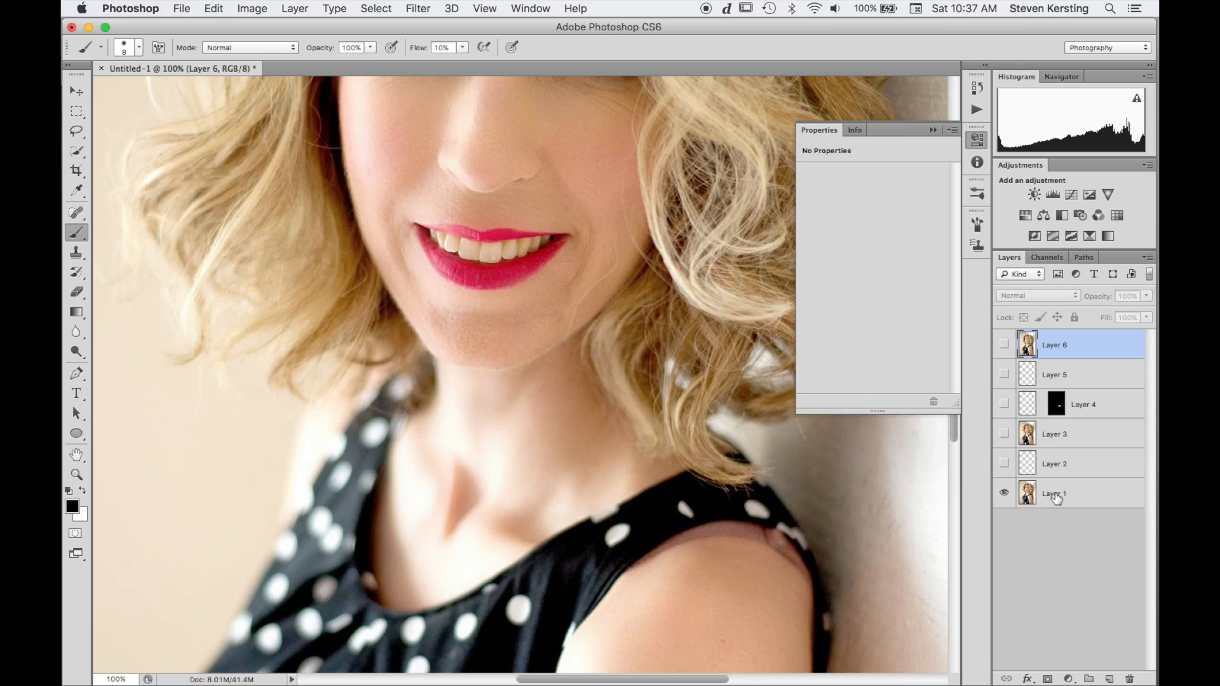
Add a new layer and draw a Pen path curving along the dress edge above the strap to the shoulder's outer edge.
scroll(828, 469, right, 8)
scroll(829, 470, down, 5)
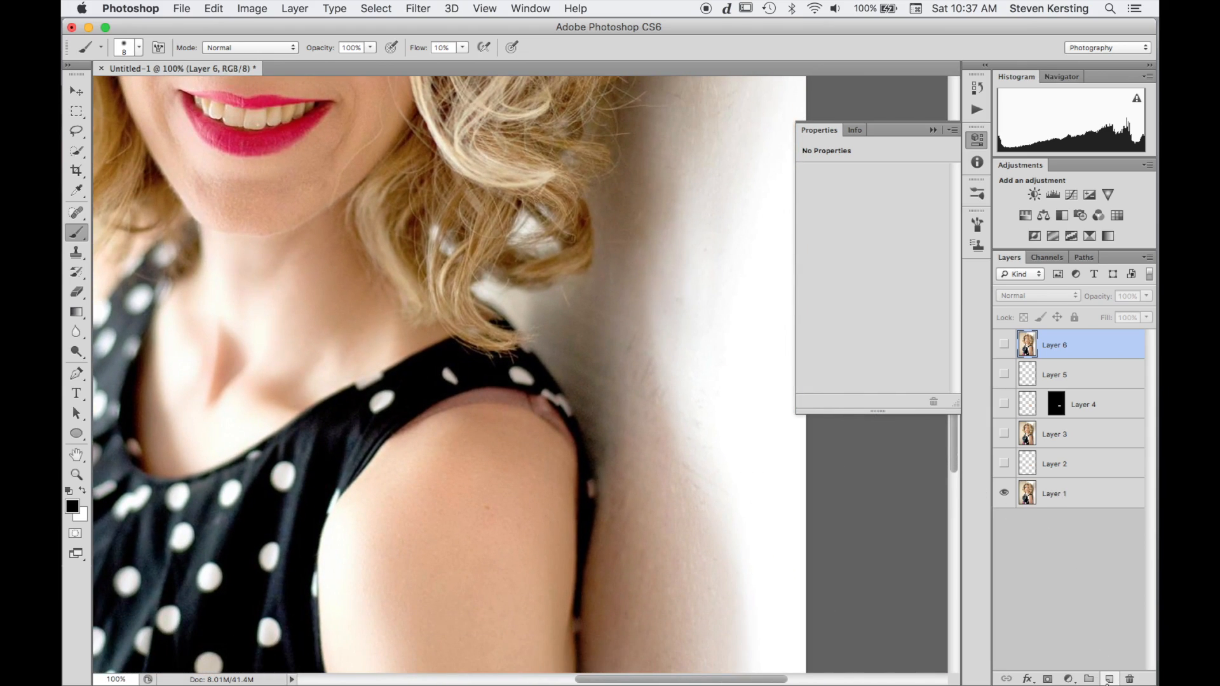
click(1109, 679)
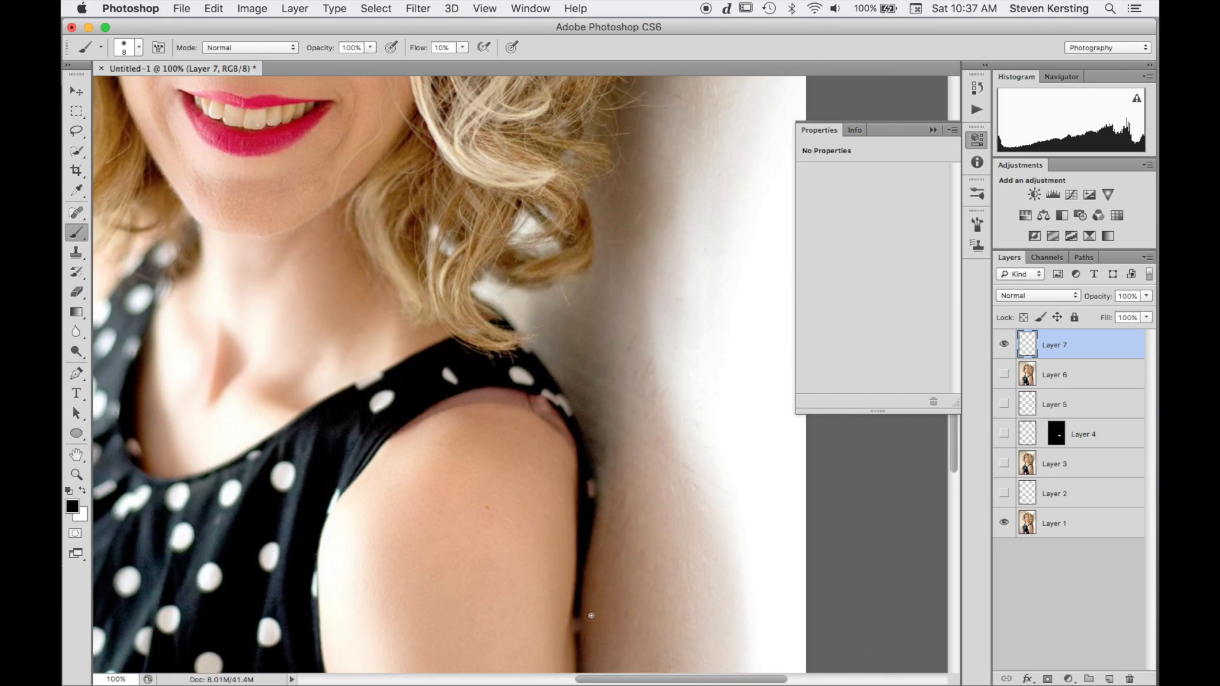
key(p)
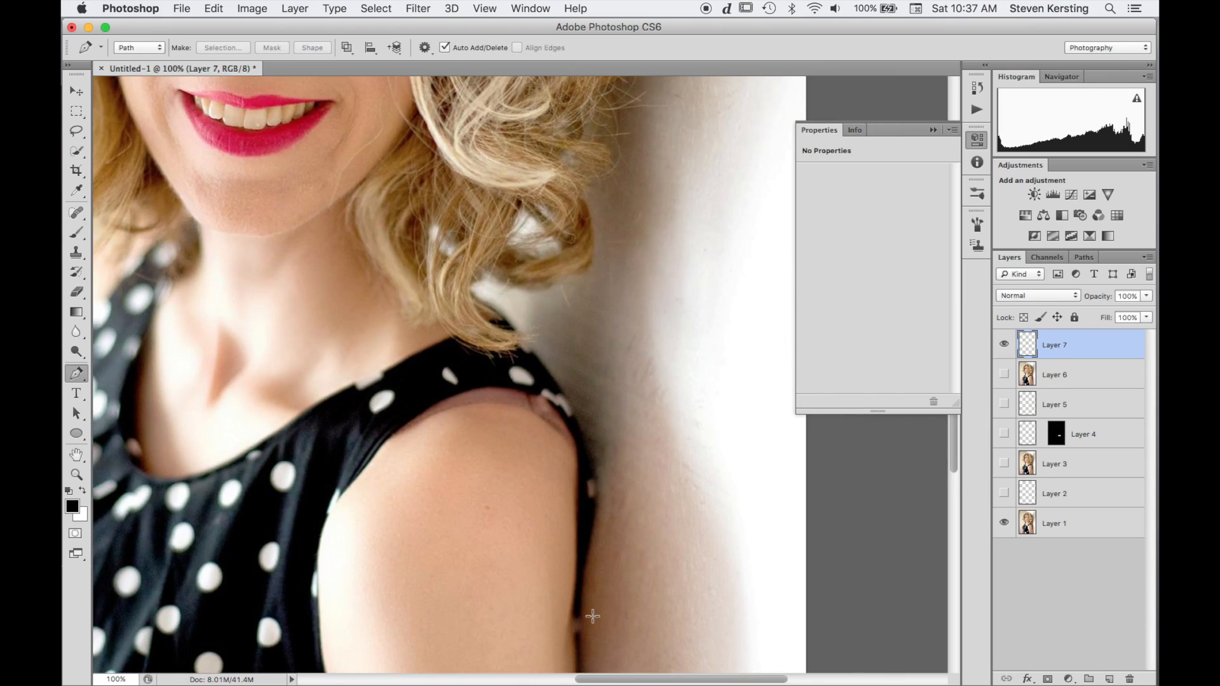
click(387, 440)
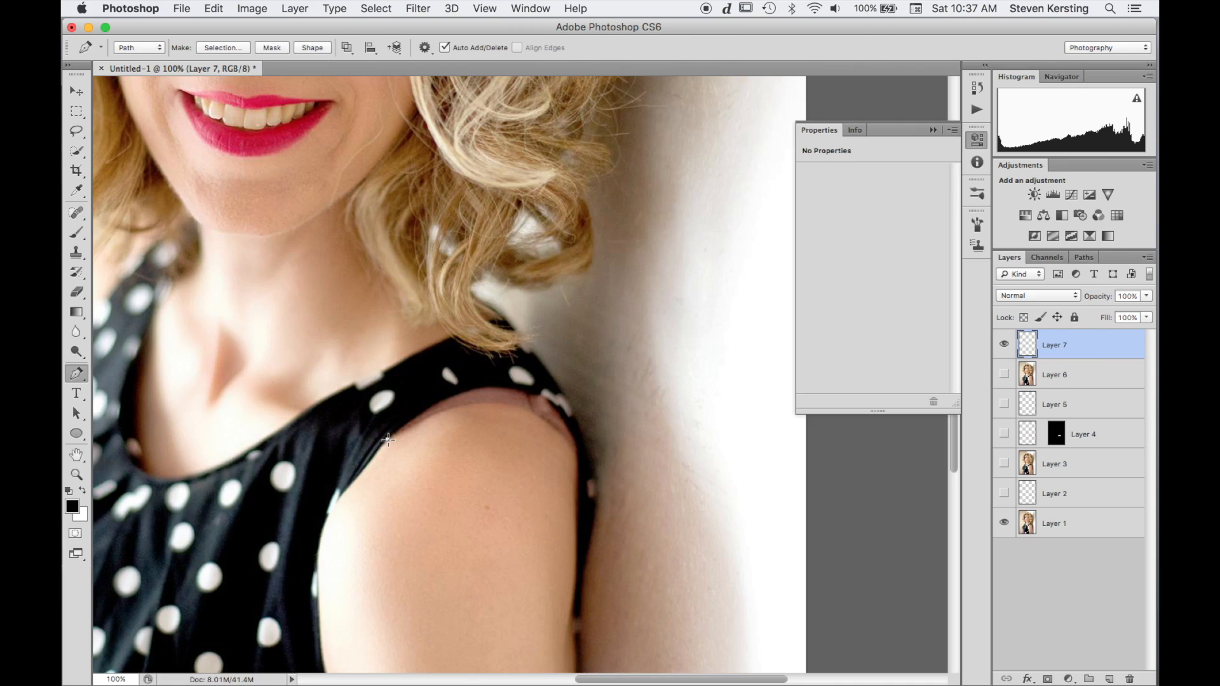
click(576, 445)
drag(576, 444, 642, 569)
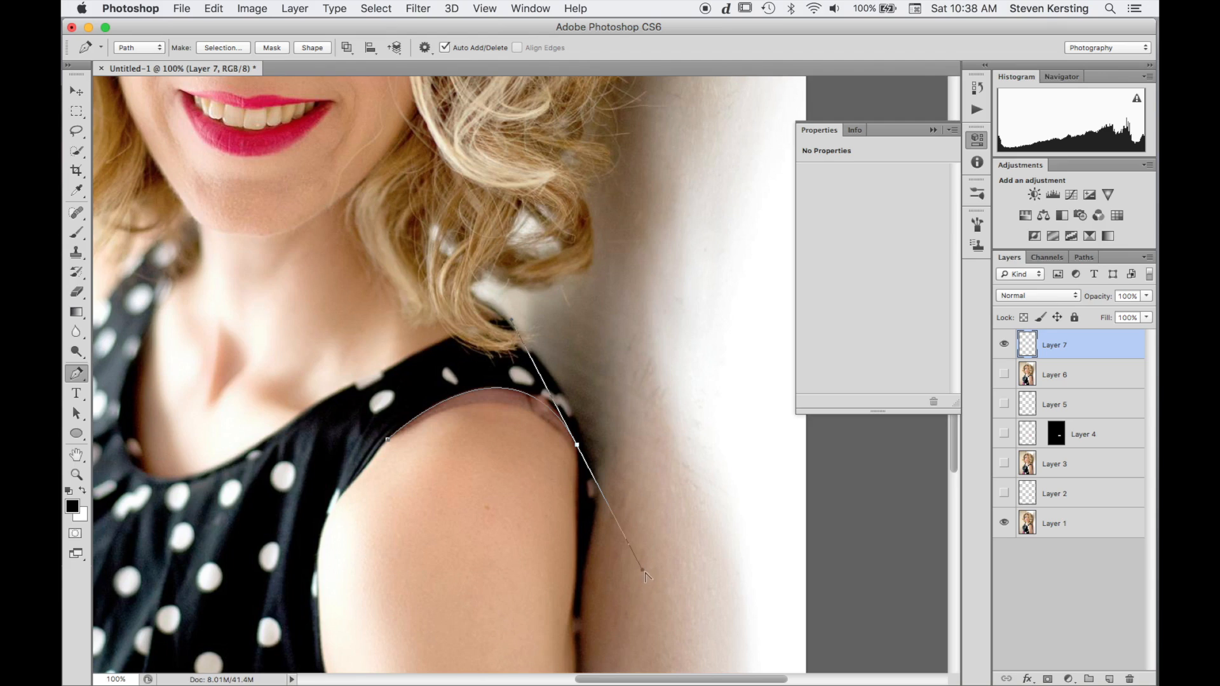
drag(643, 571, 577, 586)
Close the path with straight segments across the skin below the strap, and try loading it as a selection.
click(576, 469)
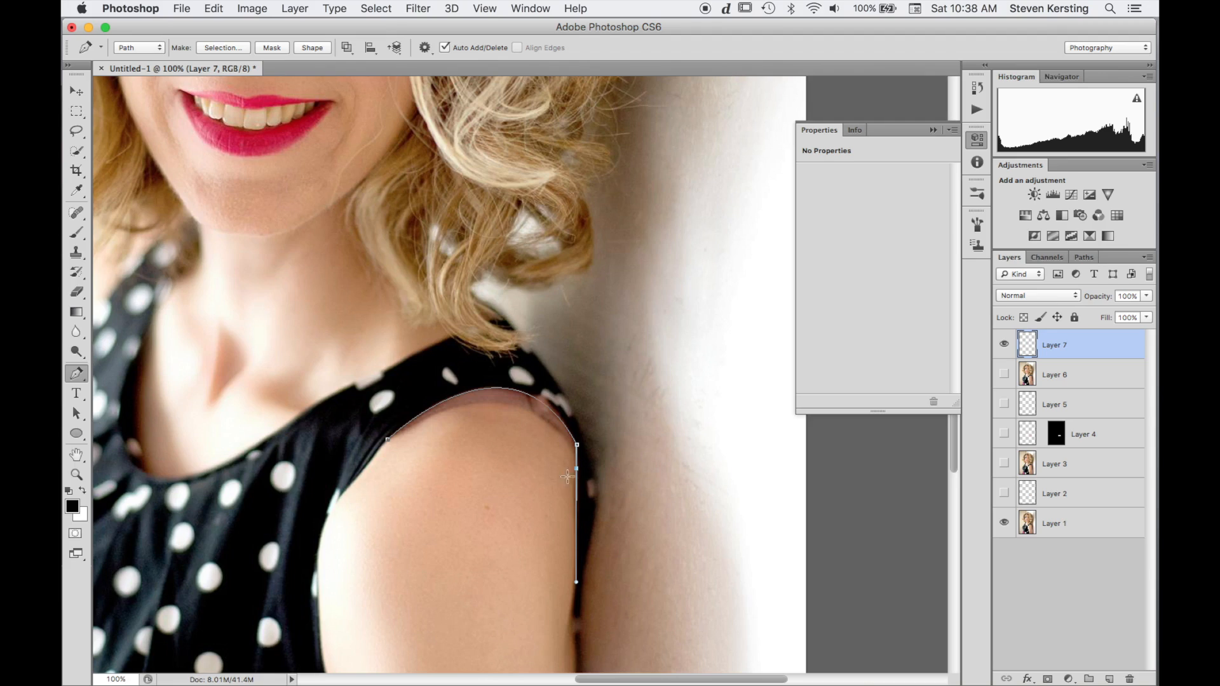
click(515, 493)
click(416, 493)
click(382, 453)
click(387, 440)
key(super+Return)
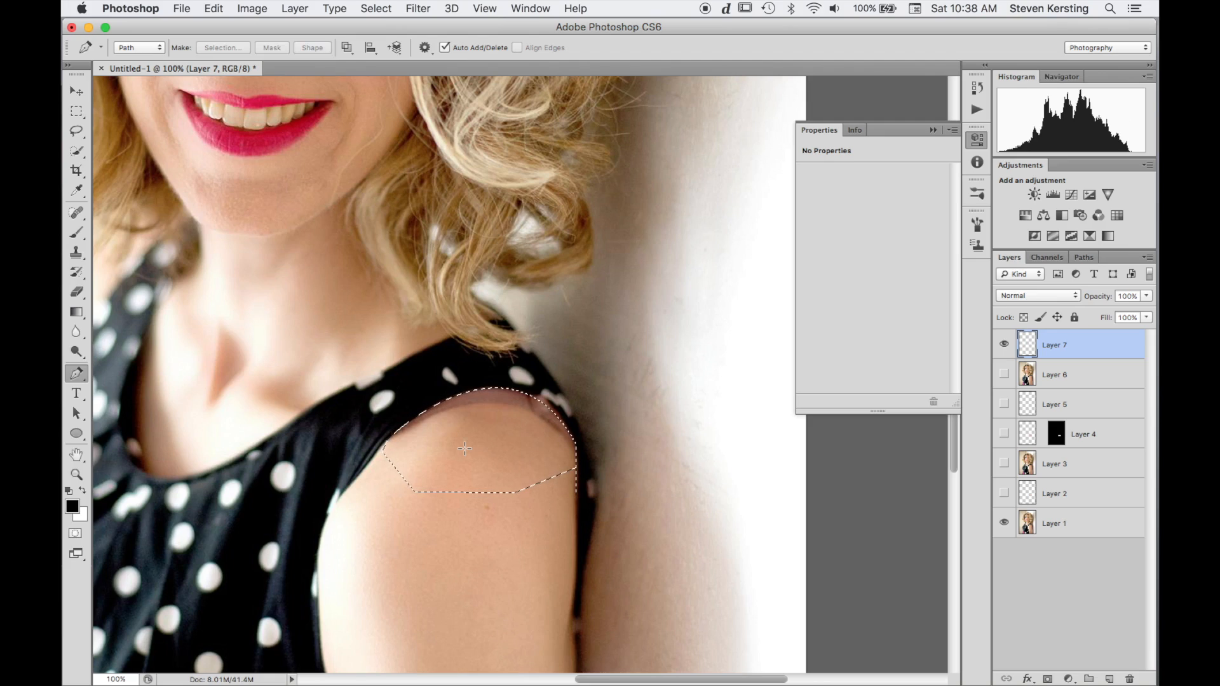
key(super+d)
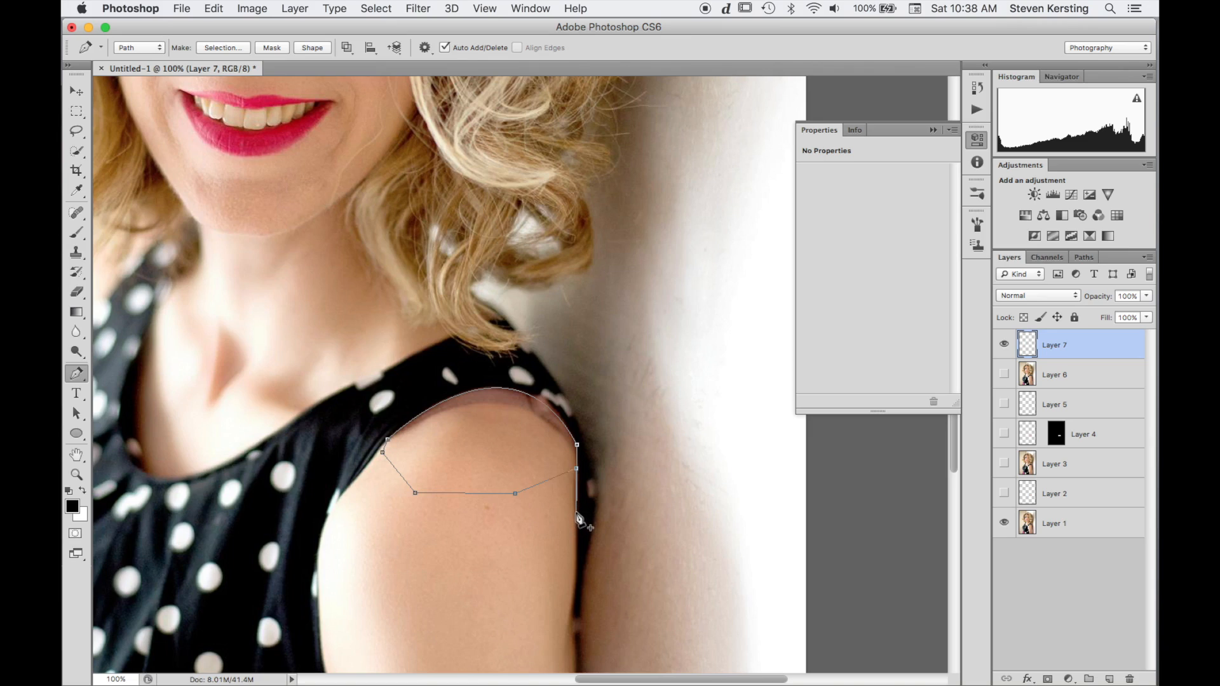
Shorten the curve handle at the path's outer shoulder anchor so it no longer extends past the closed outline.
drag(576, 504, 579, 452)
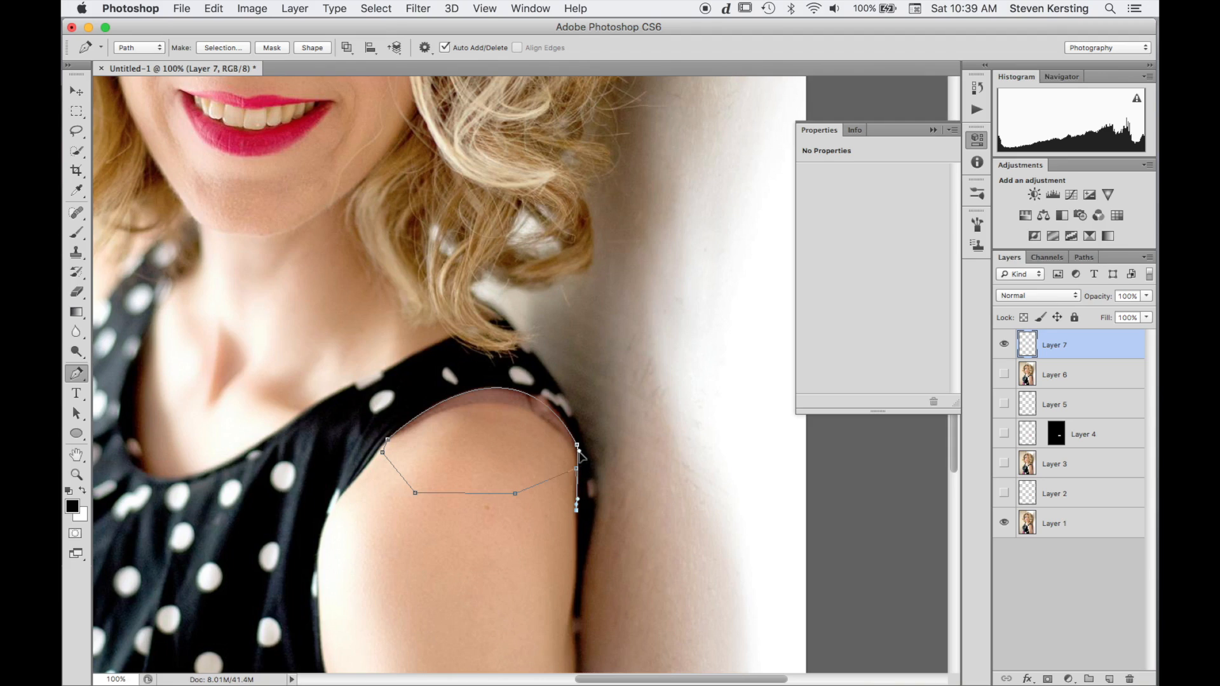
click(577, 511)
click(593, 501)
drag(594, 500, 578, 463)
Make a new anti-aliased selection from the shoulder path with a feather radius of 2 pixels.
right_click(531, 463)
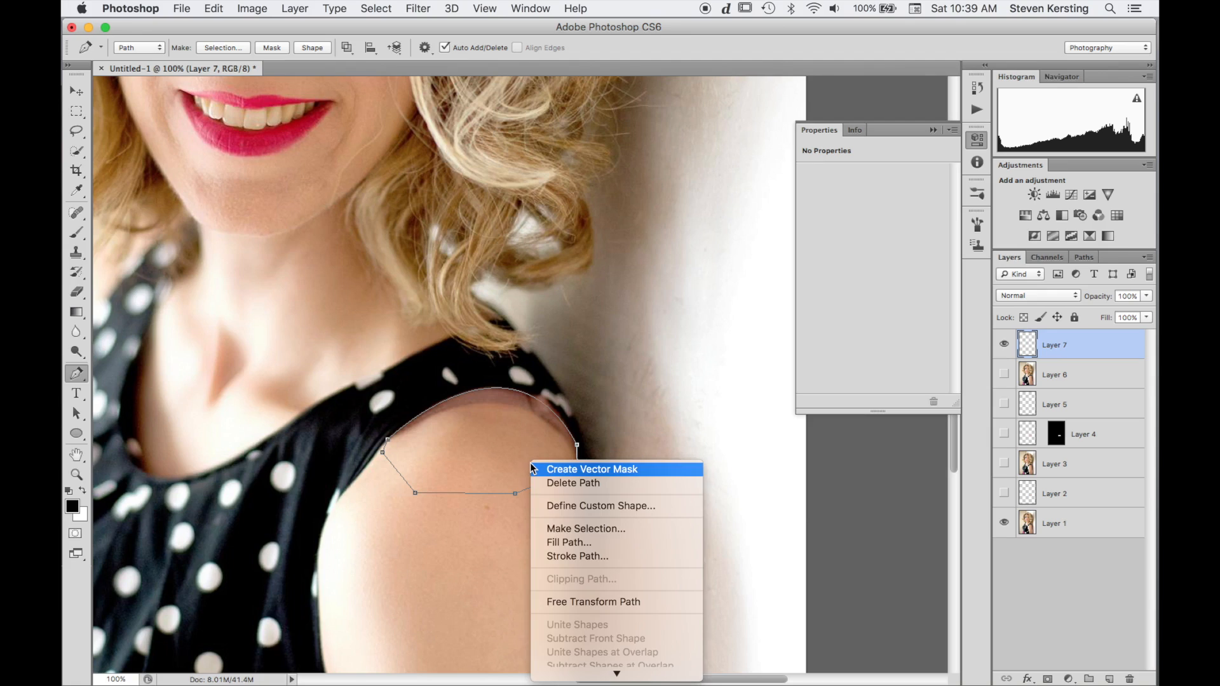
click(574, 530)
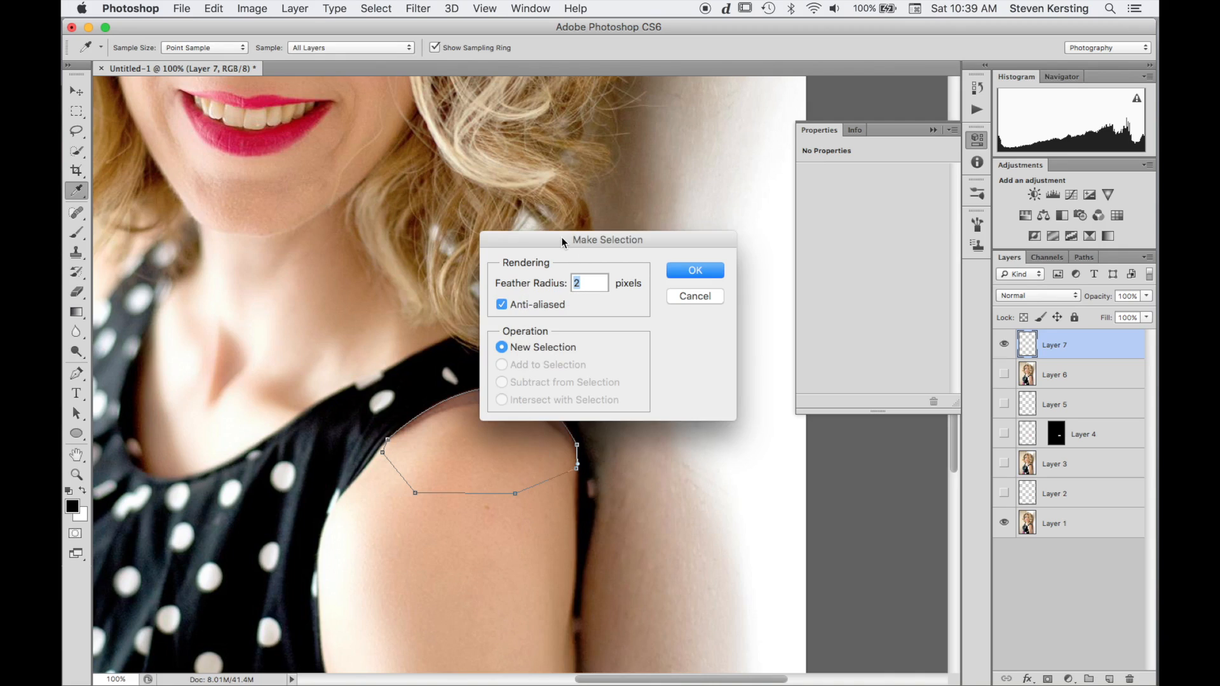
drag(562, 238, 639, 238)
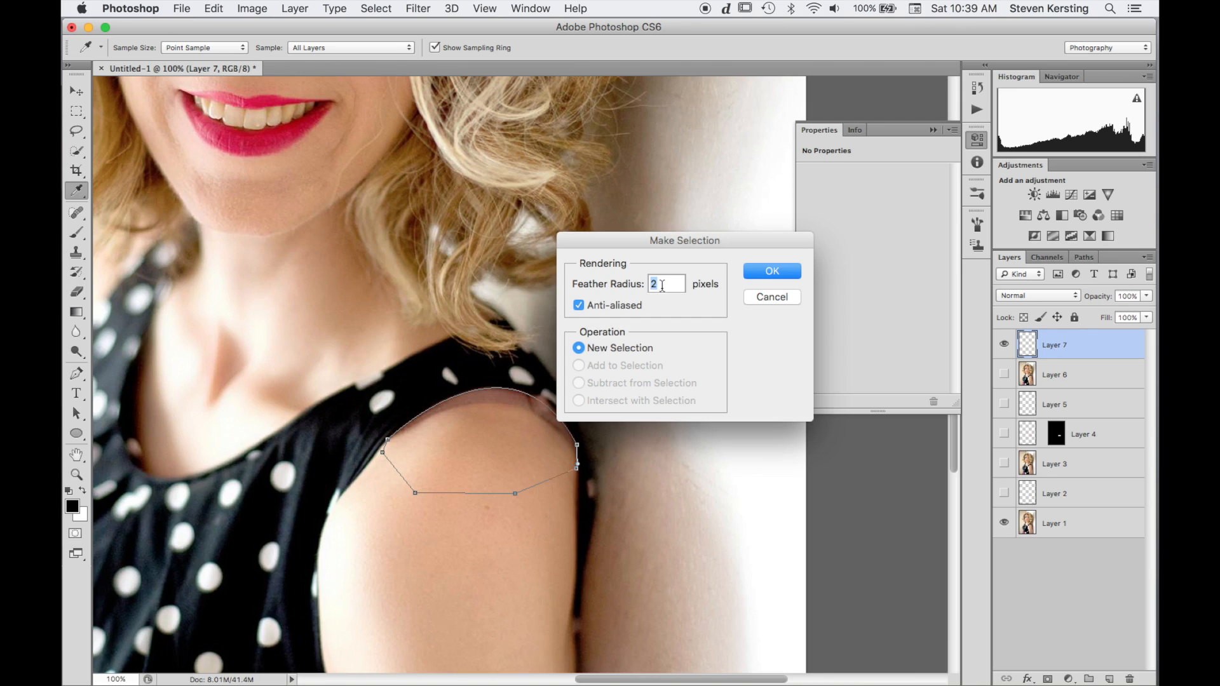
click(760, 269)
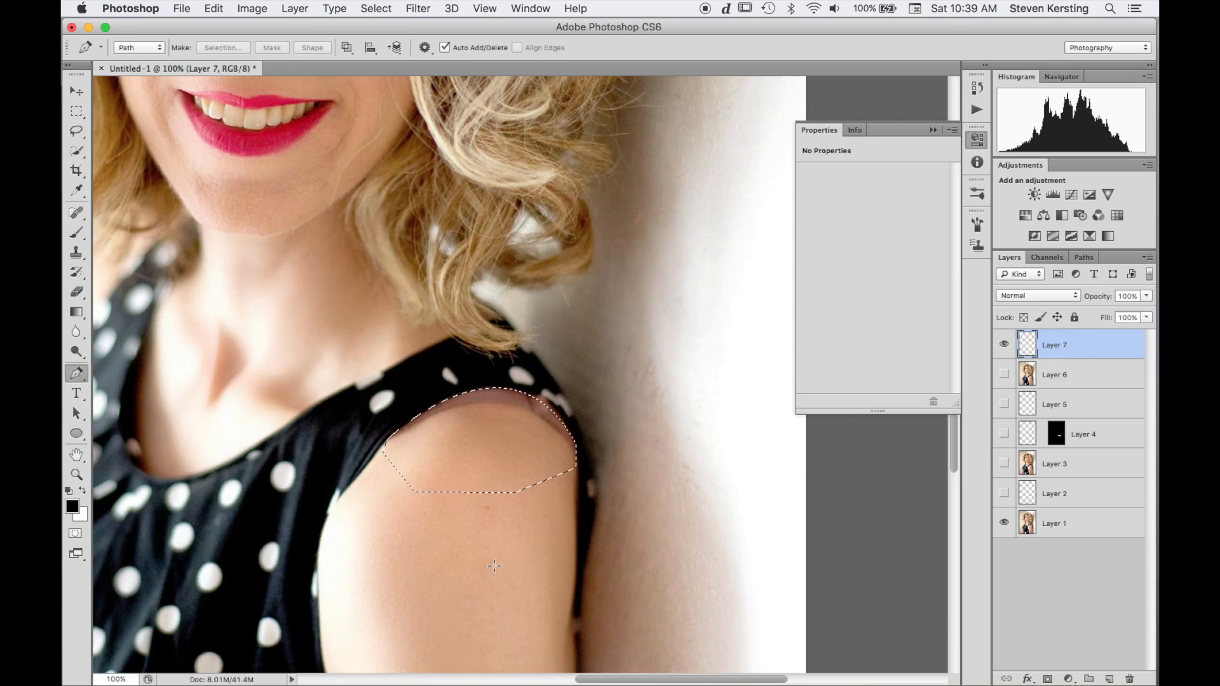
Clone skin from lower on the arm over the strap inside the selection on Layer 7, using the 111 px Clone Stamp at 30% flow.
key(s)
key(alt)
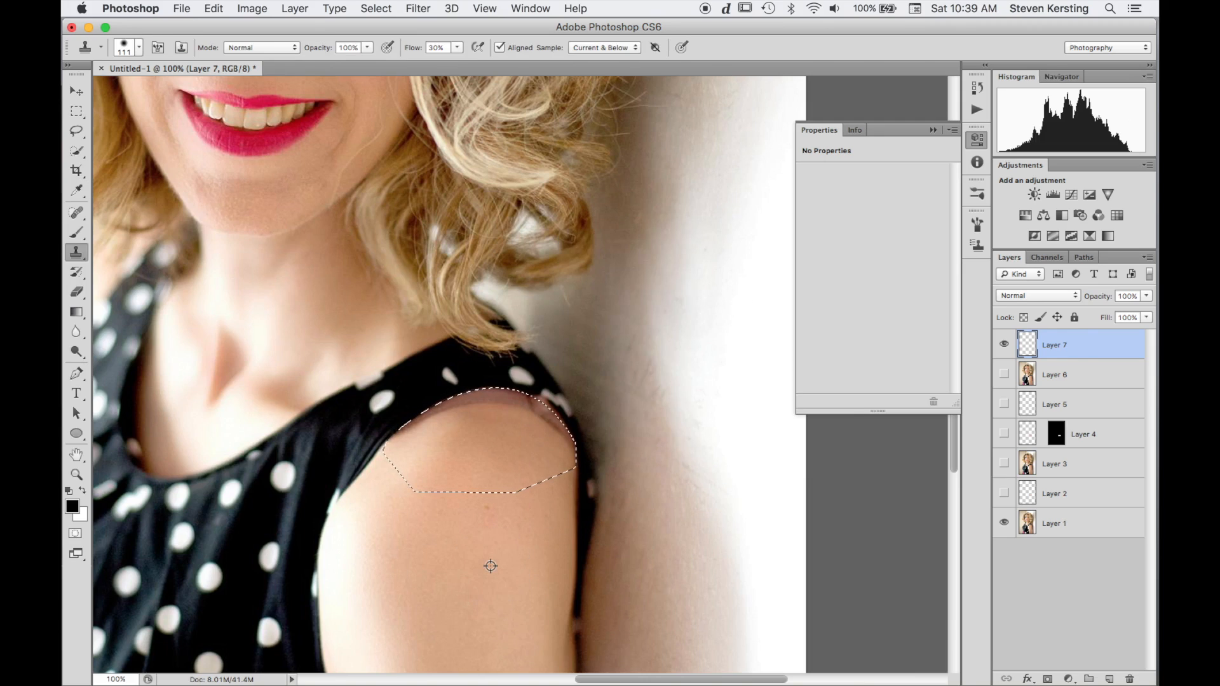
alt+click(490, 565)
drag(491, 416, 424, 442)
mouse_move(513, 419)
mouse_down()
mouse_move(551, 462)
mouse_move(533, 436)
mouse_up()
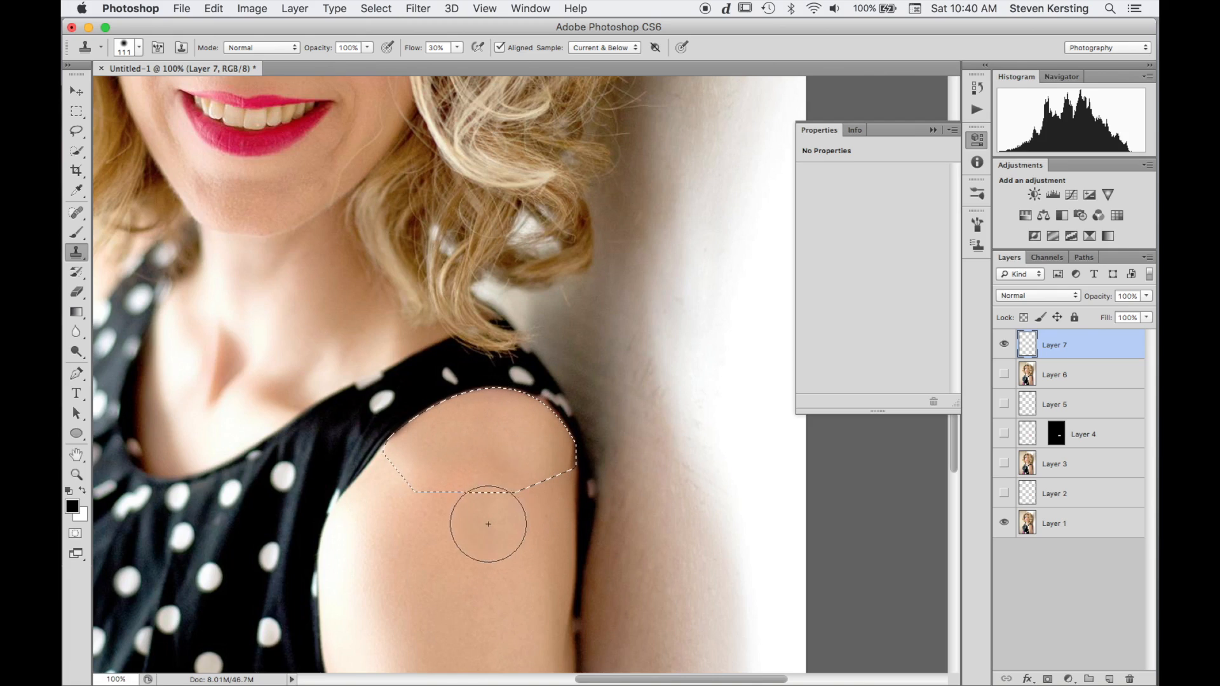
alt+click(479, 515)
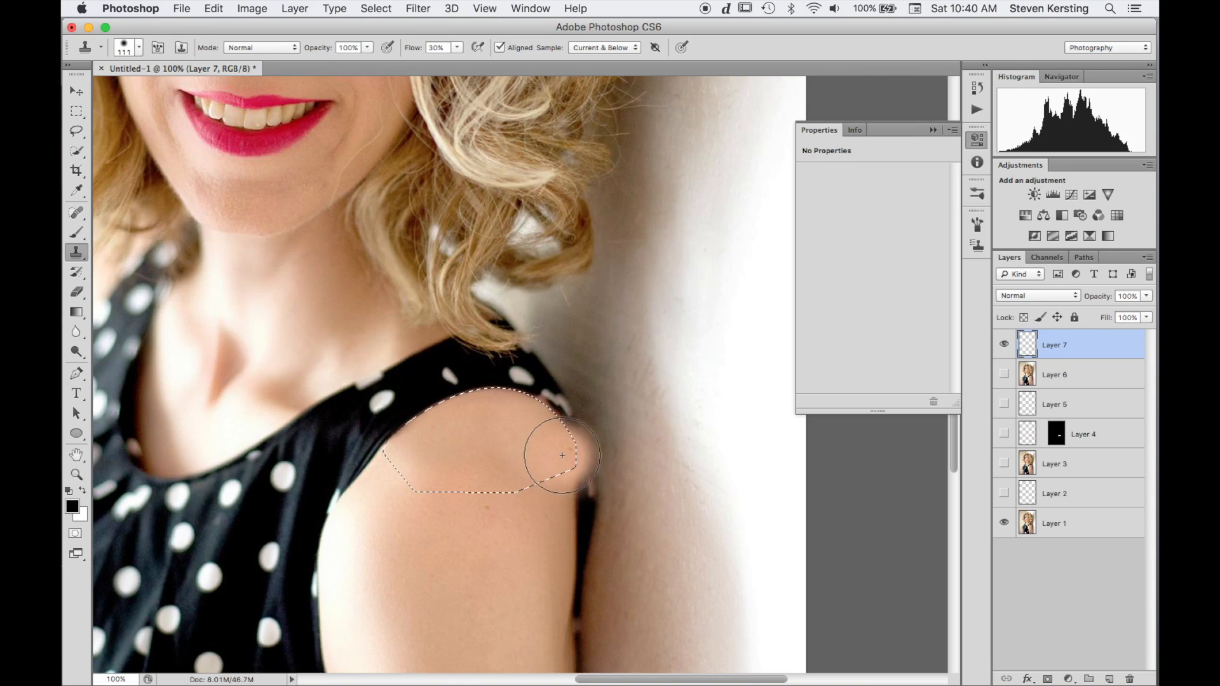
mouse_move(563, 455)
mouse_down()
mouse_move(558, 518)
mouse_move(558, 449)
mouse_move(569, 460)
mouse_move(557, 463)
mouse_up()
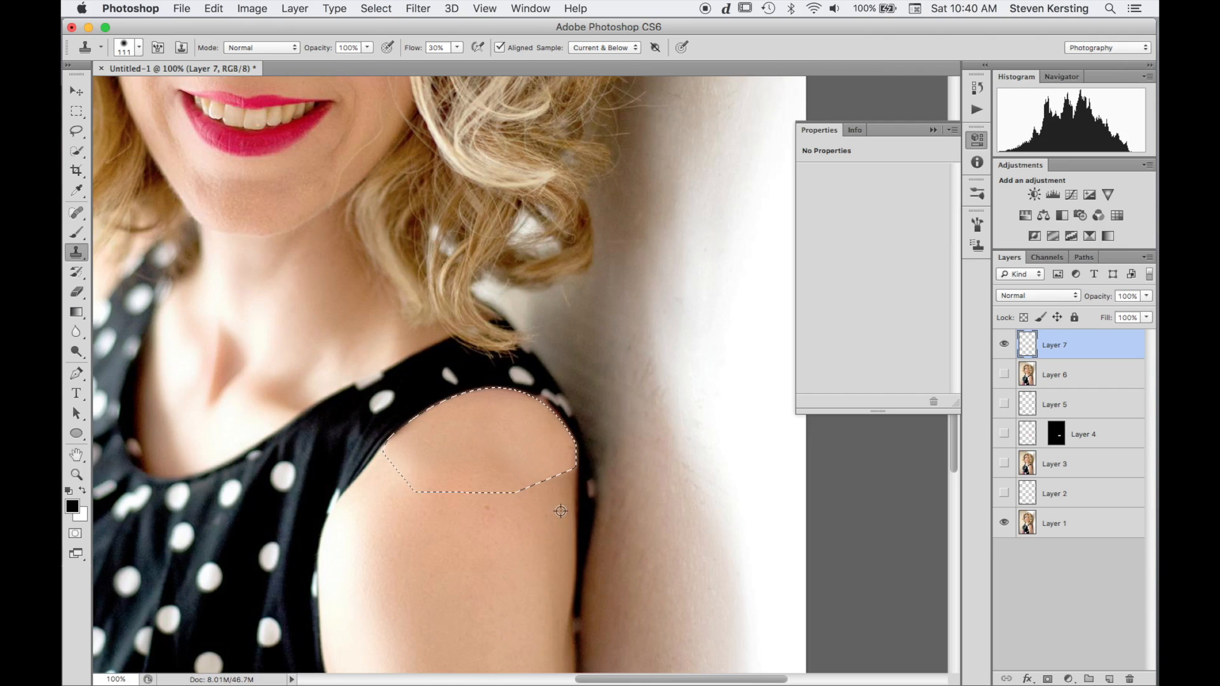
alt+click(567, 493)
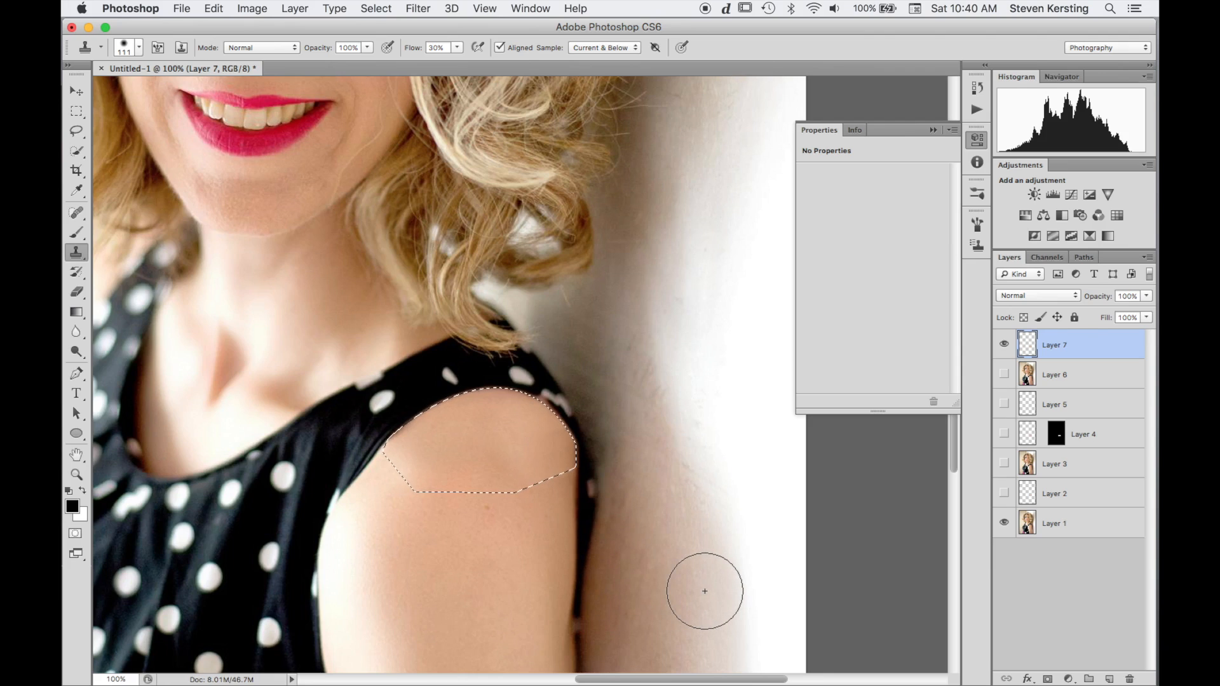
Add a layer mask to Layer 7 from the selection and paint black with a 75 px brush to blend the patch's lower edge.
click(1048, 679)
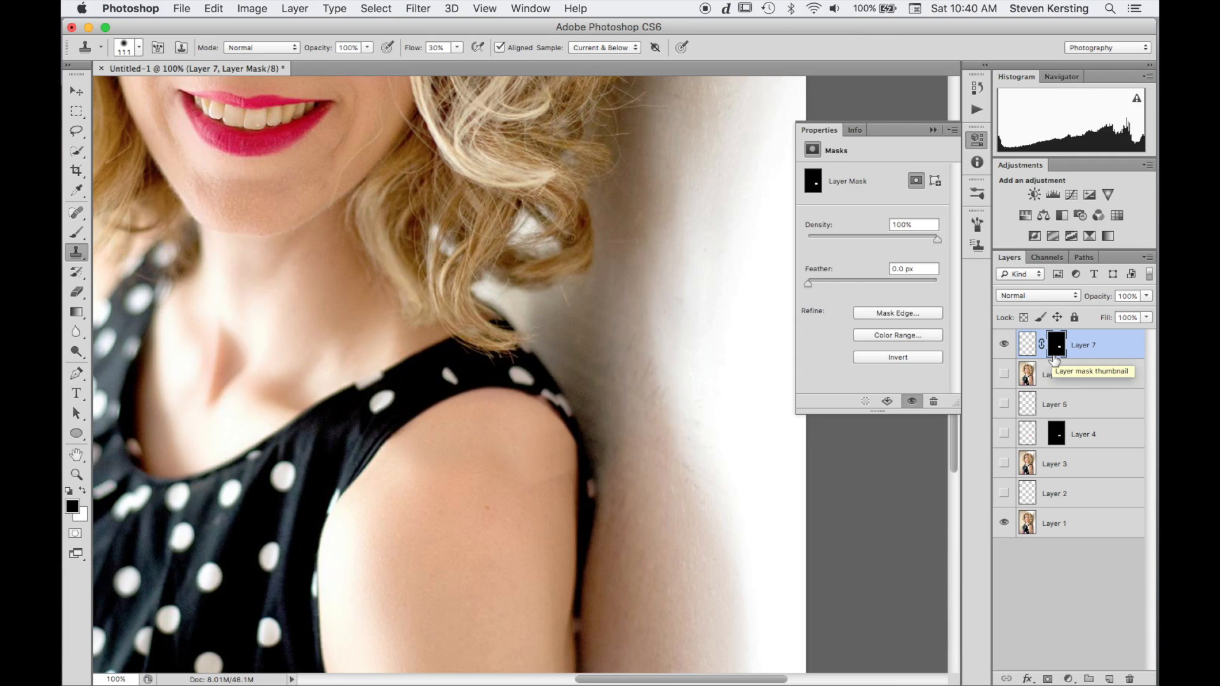
key(b)
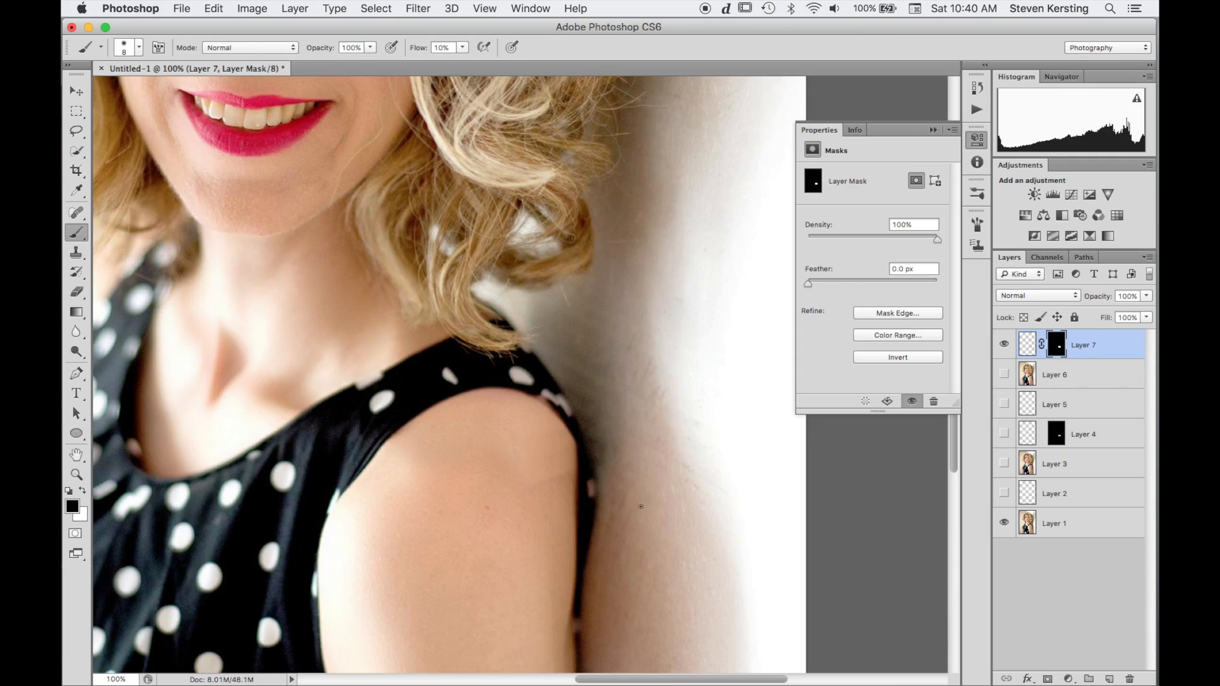
mouse_move(521, 511)
mouse_down()
mouse_move(554, 521)
mouse_move(551, 492)
mouse_move(537, 527)
mouse_move(536, 512)
mouse_up()
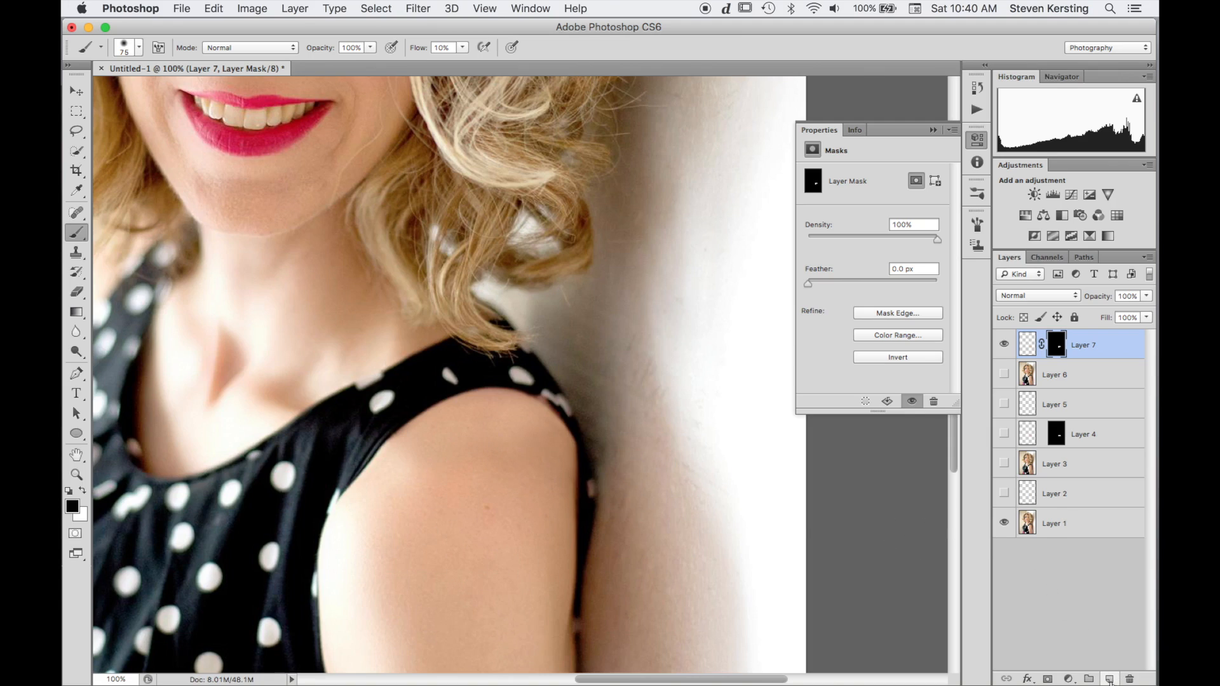
On a new layer, paint black with a 12 px brush over the strap remnant at the dress edge, and add a layer mask.
click(1111, 678)
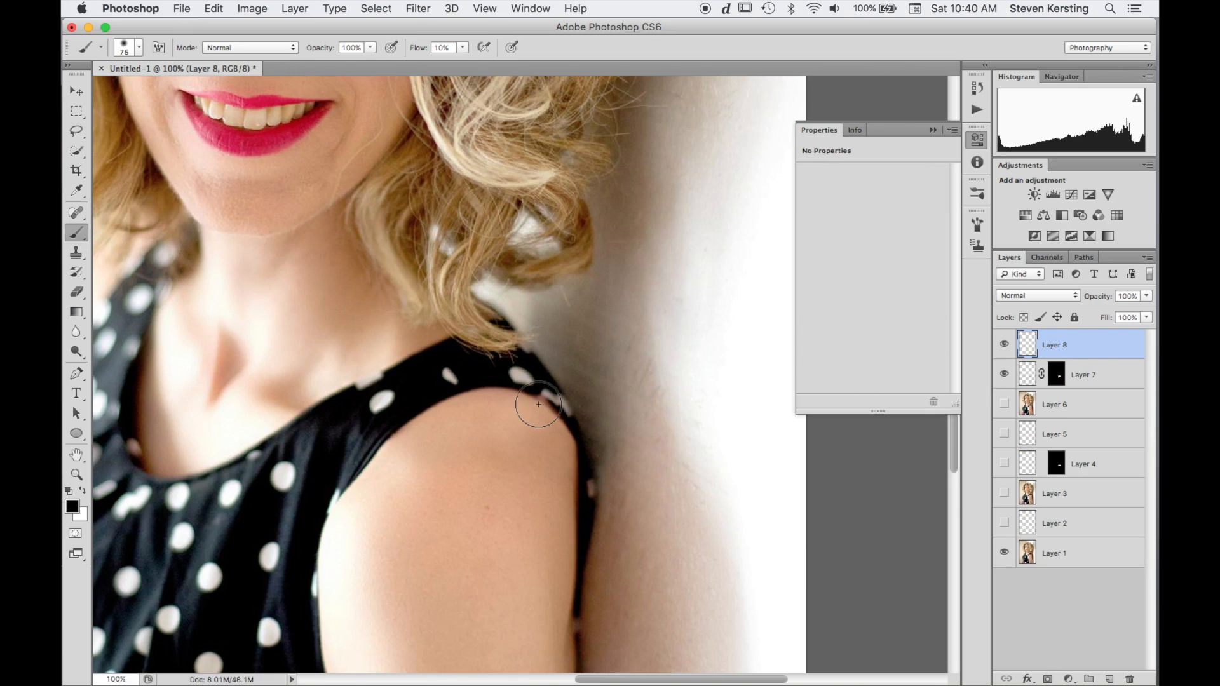
ctrl+alt+drag(539, 403, 513, 401)
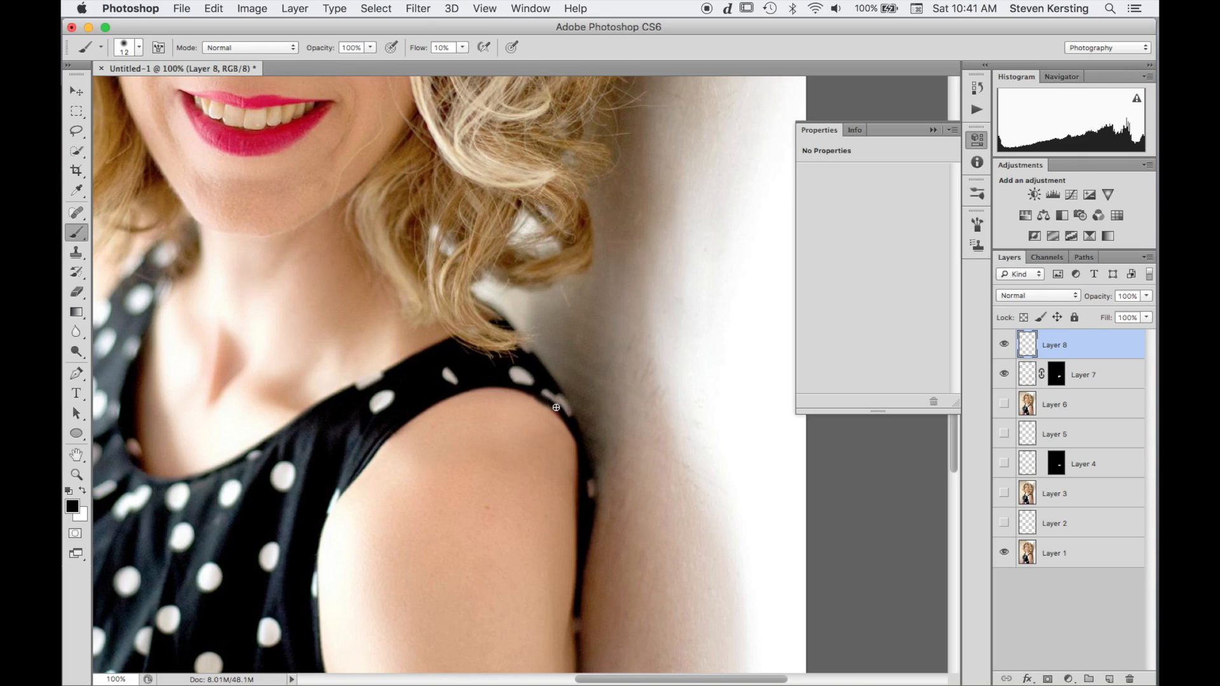
drag(563, 415, 559, 405)
click(1047, 679)
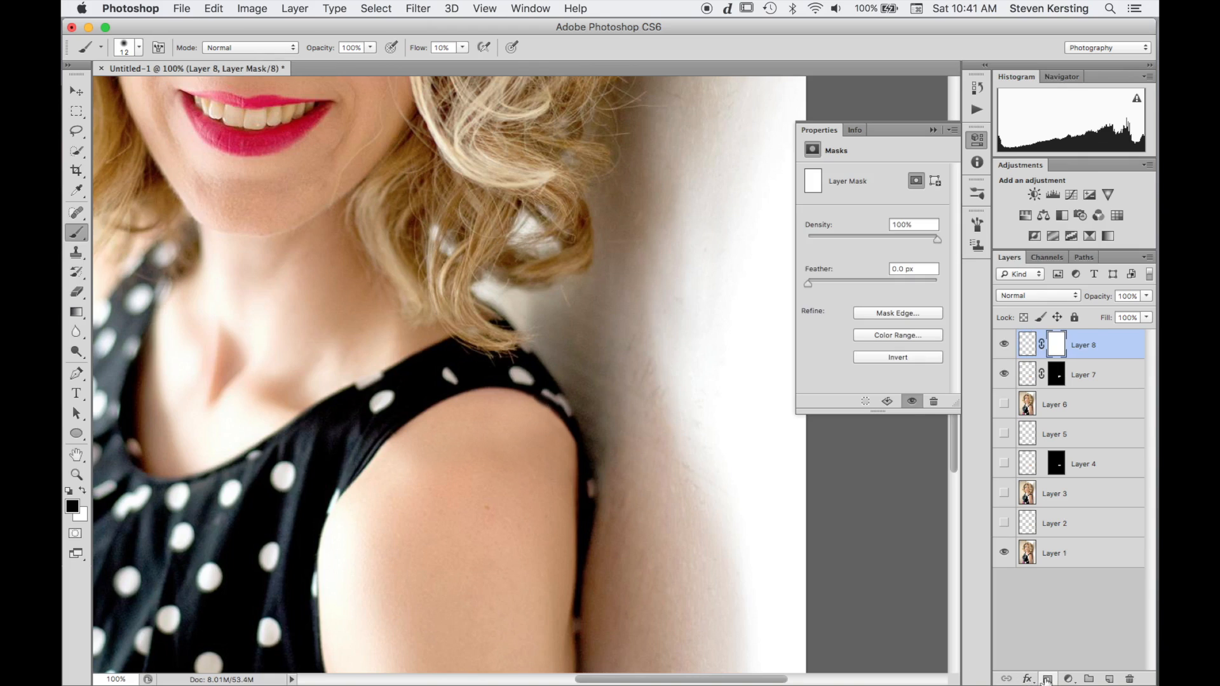
Replace Layer 8's mask with a copy of Layer 7's mask and invert the copy.
ctrl+alt+click(520, 421)
drag(521, 421, 525, 413)
right_click(1054, 349)
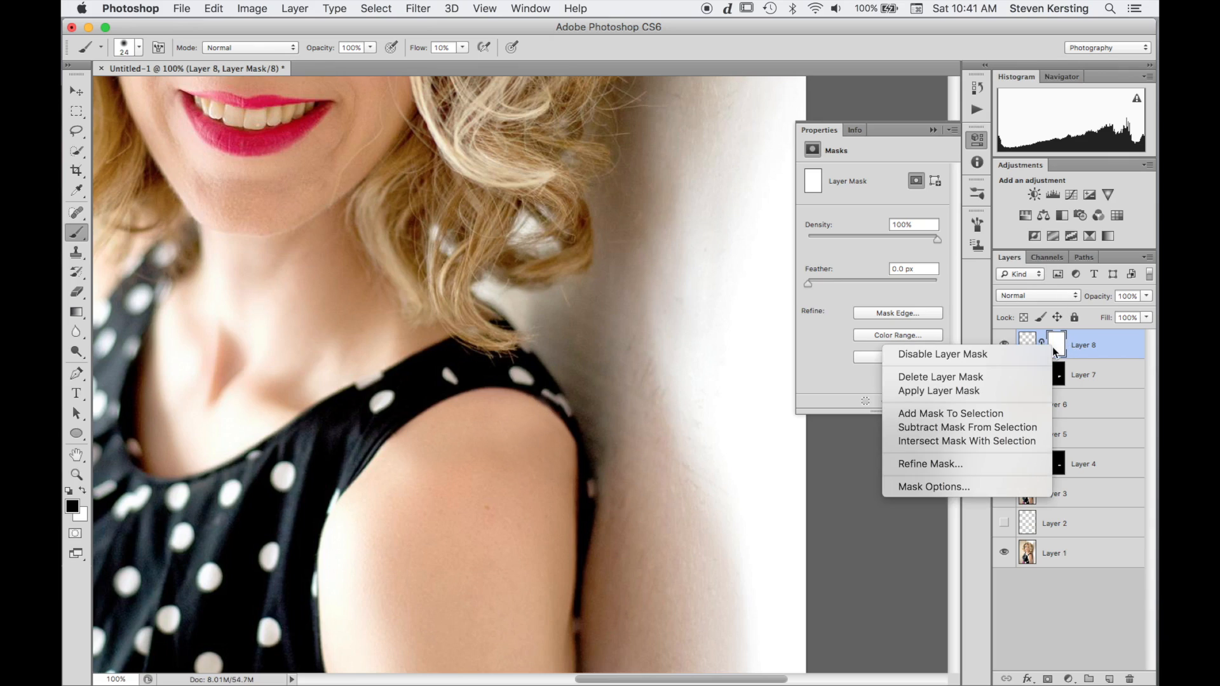
click(1005, 378)
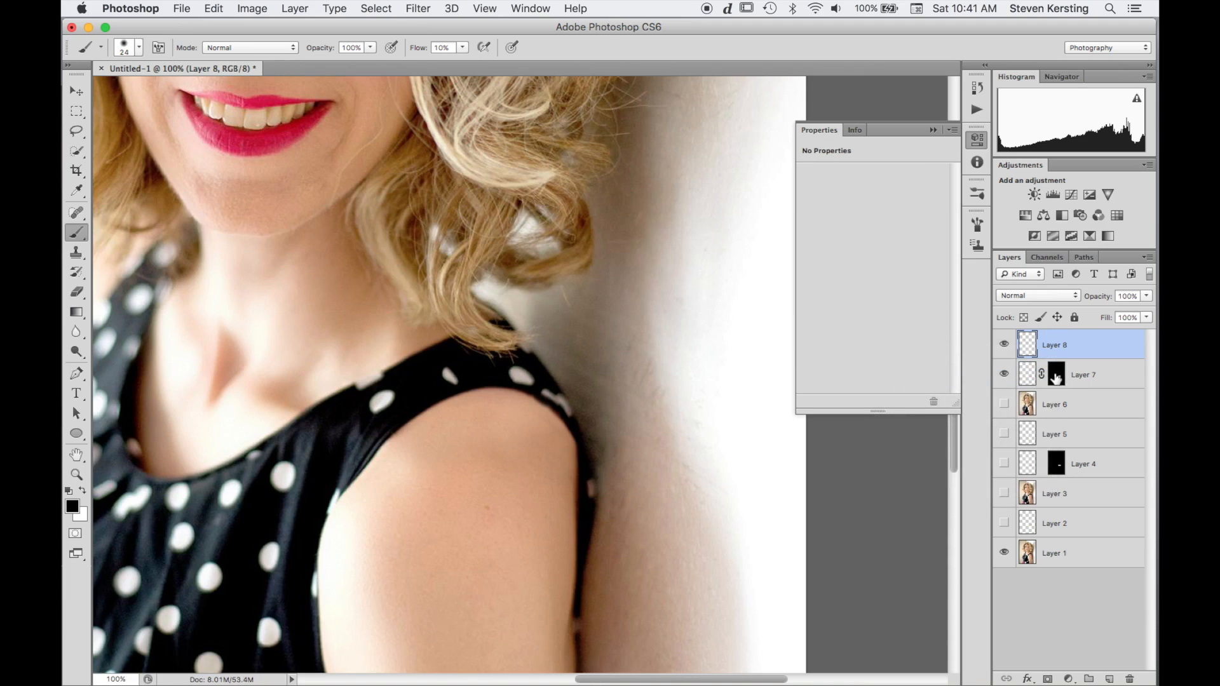
drag(1056, 377, 1055, 352)
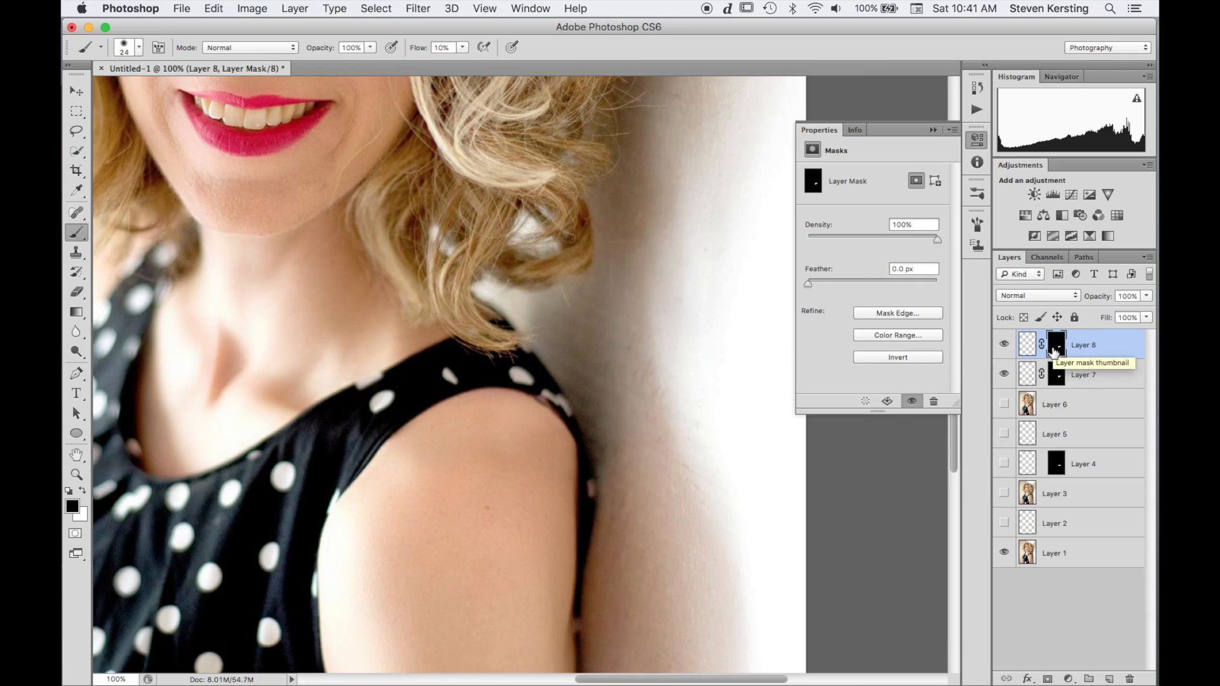
key(super+i)
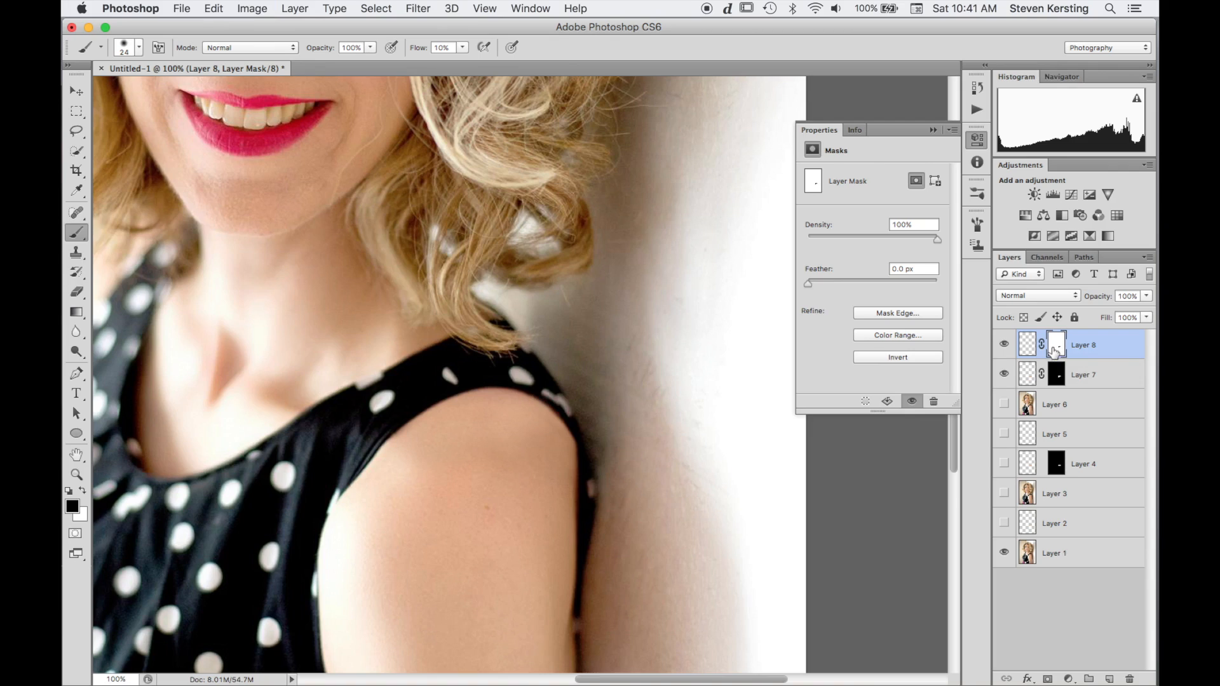
Invert Layer 8's mask through its mask properties and invert it back.
right_click(1054, 351)
click(1058, 344)
click(899, 357)
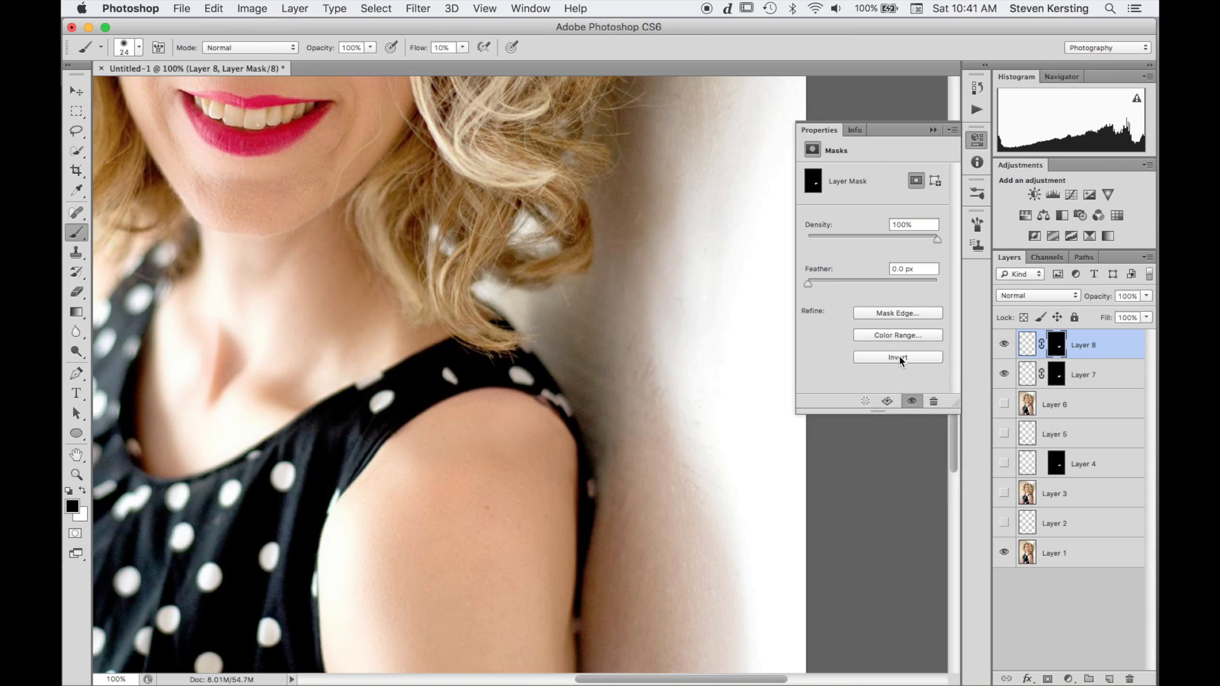
click(899, 357)
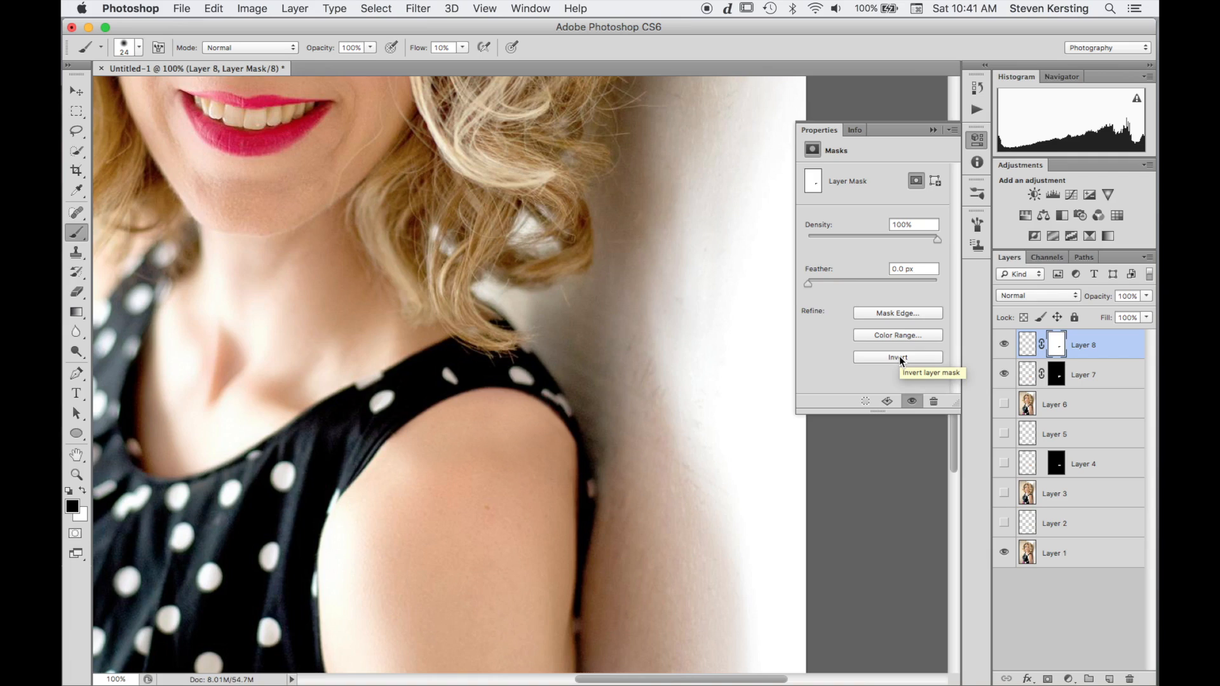
click(933, 130)
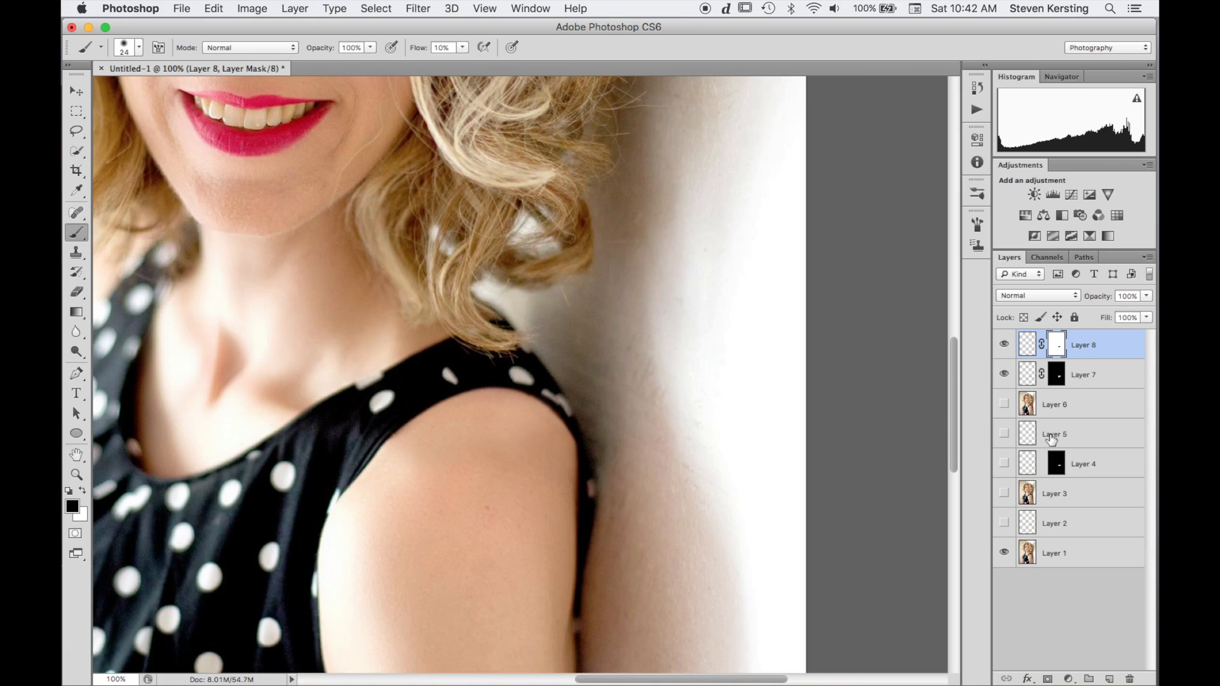
Stamp all visible layers into a new merged layer on top, and hide it along with Layers 7 and 8.
key(super+alt+shift+e)
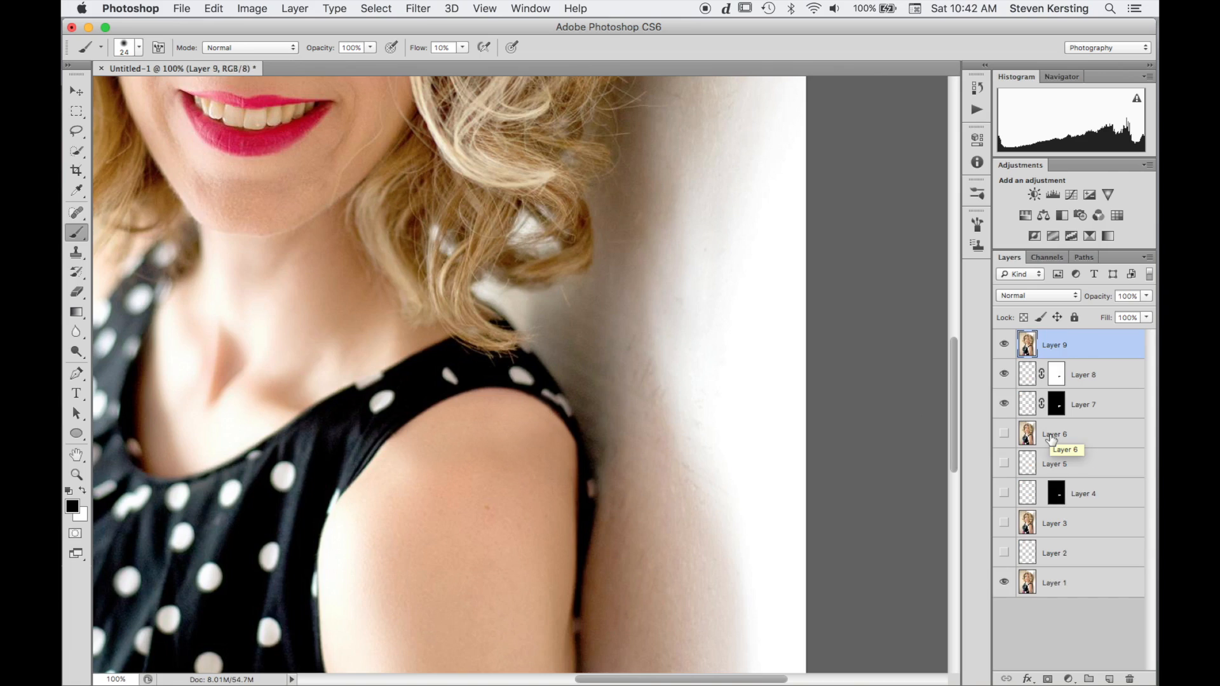
click(1004, 374)
click(1004, 404)
click(1004, 347)
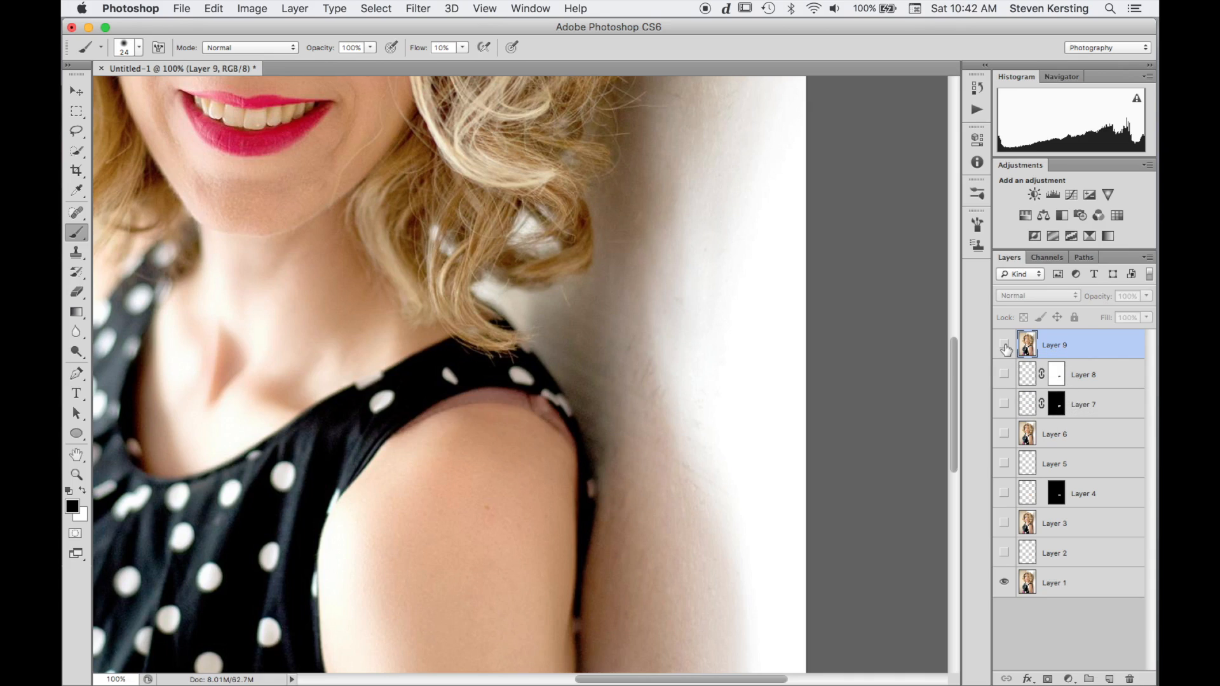
Show Layers 6 and 4 and inspect the density and feather settings of Layer 4's mask.
click(1004, 434)
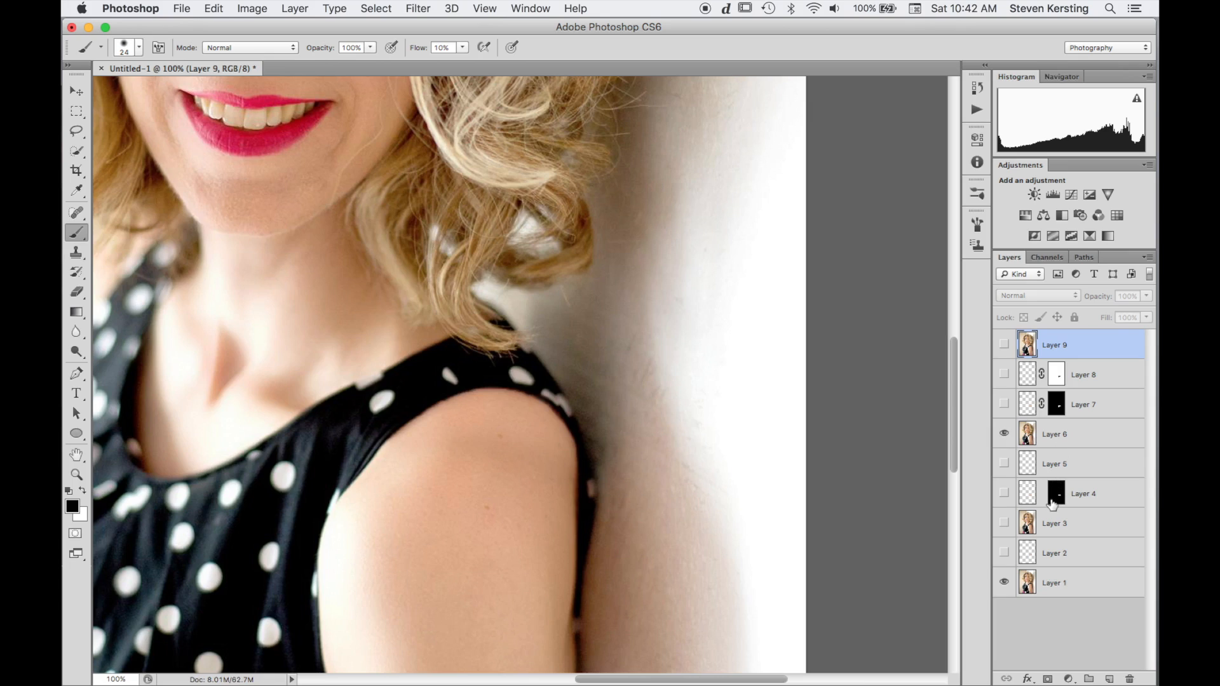
click(1003, 494)
double_click(1055, 495)
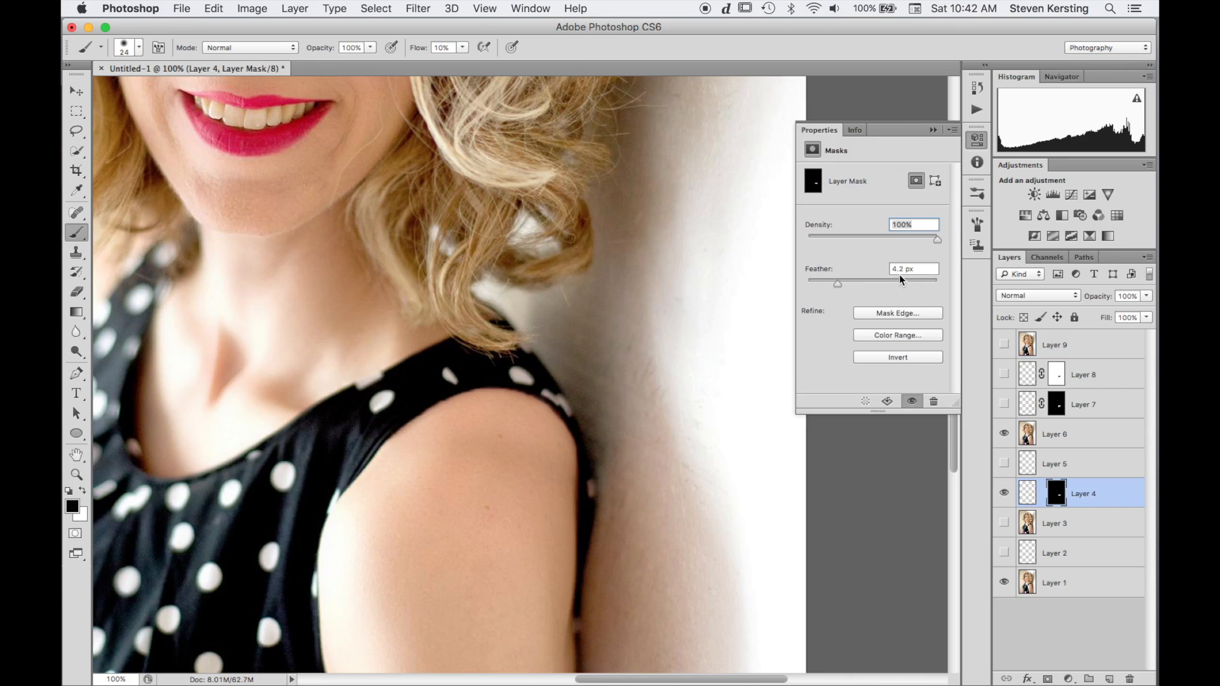
click(932, 130)
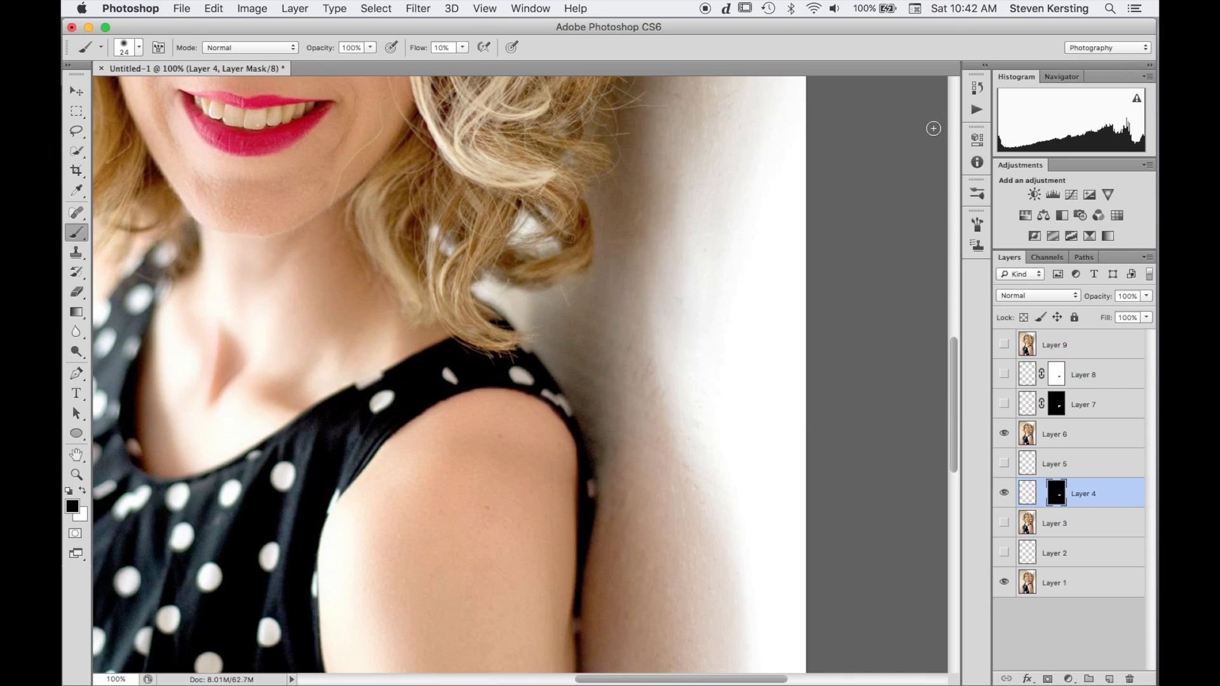
Hide Layer 4 and compare the original with each retouched version by toggling the merged Layers 3, 6 and 9.
click(1004, 493)
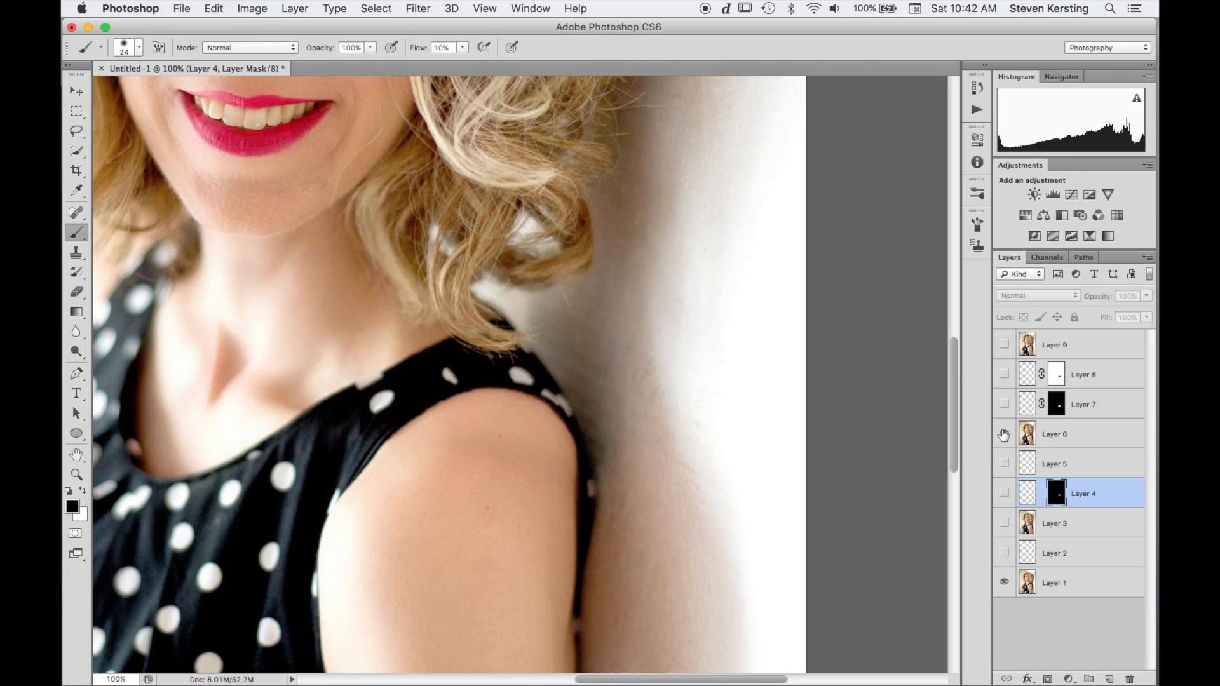
click(1004, 434)
click(1004, 523)
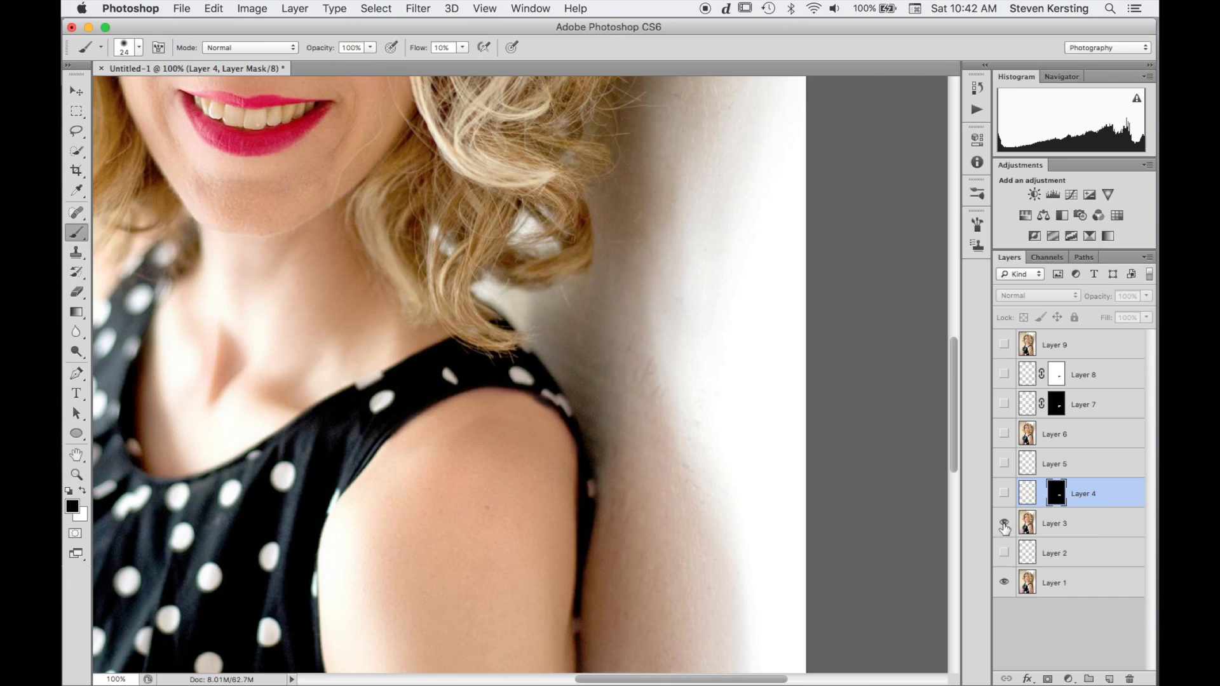
click(1004, 525)
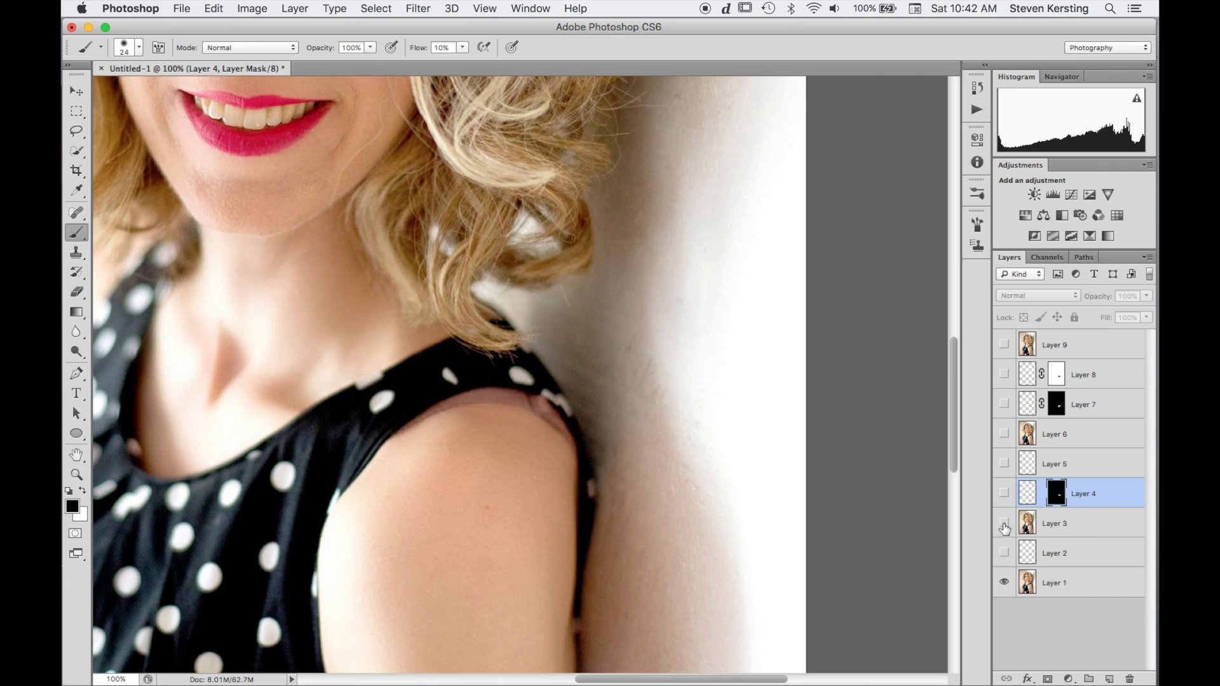
click(1003, 435)
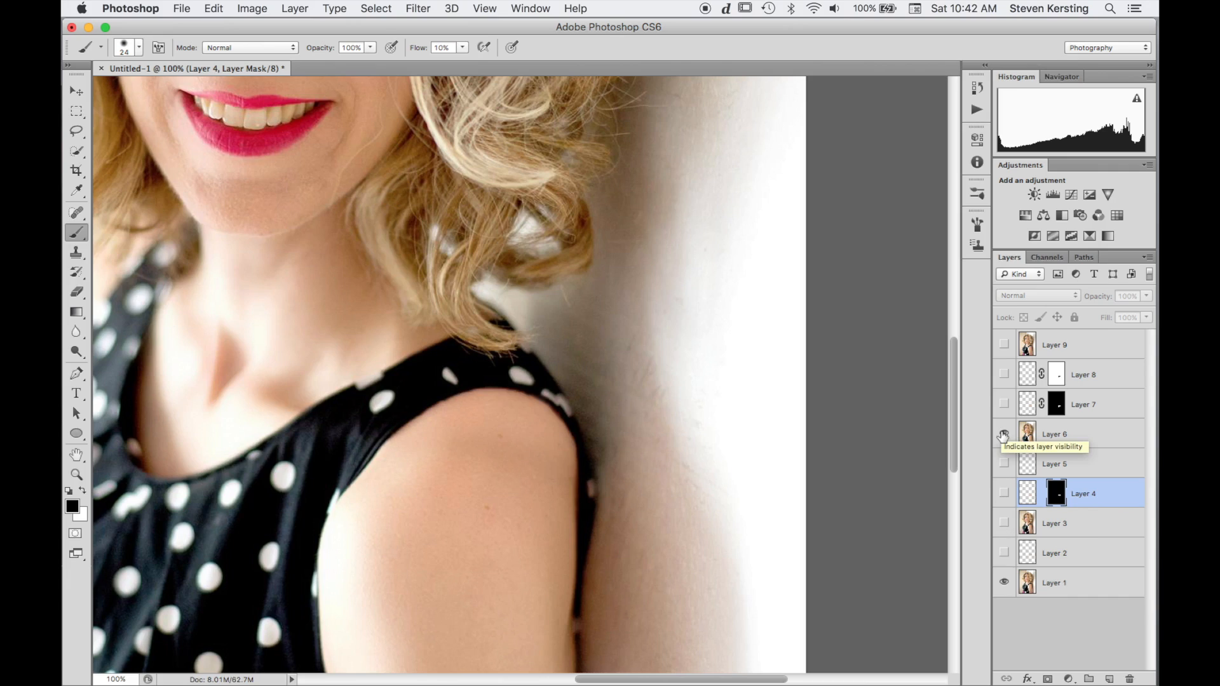
click(1004, 436)
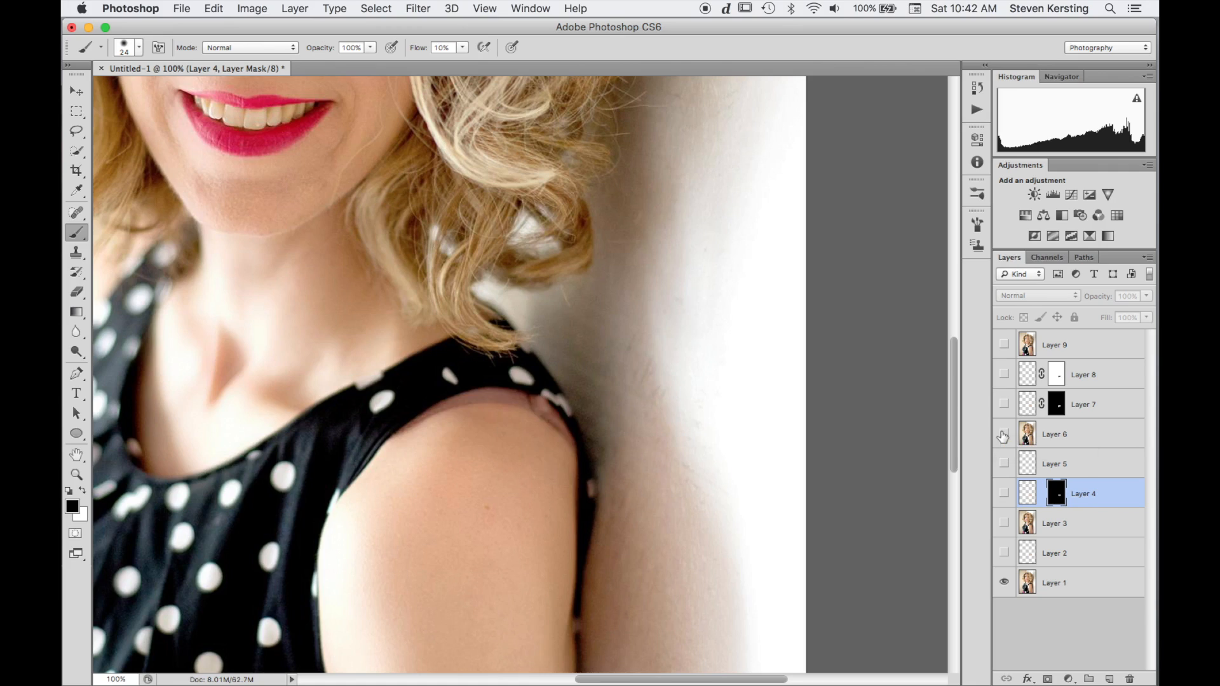
click(1005, 345)
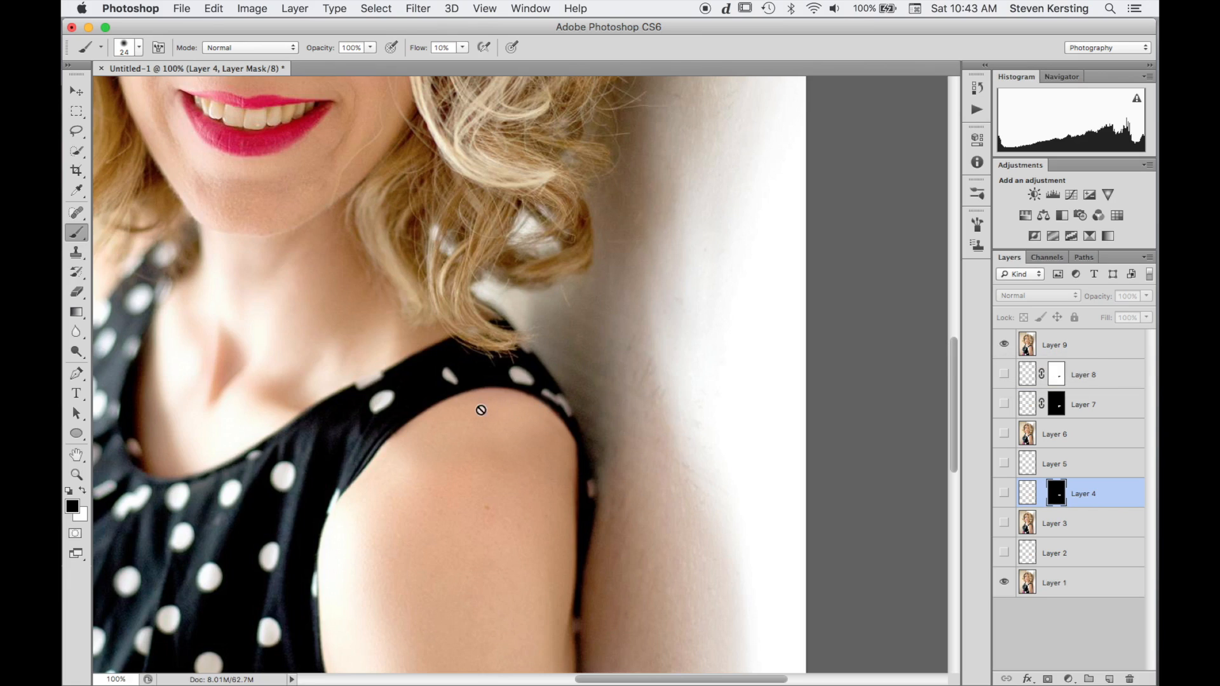
click(1004, 345)
With Layers 7 and 8 shown, clip a Hue/Saturation adjustment to Layer 7 with Saturation +18 and Lightness -8.
click(1004, 374)
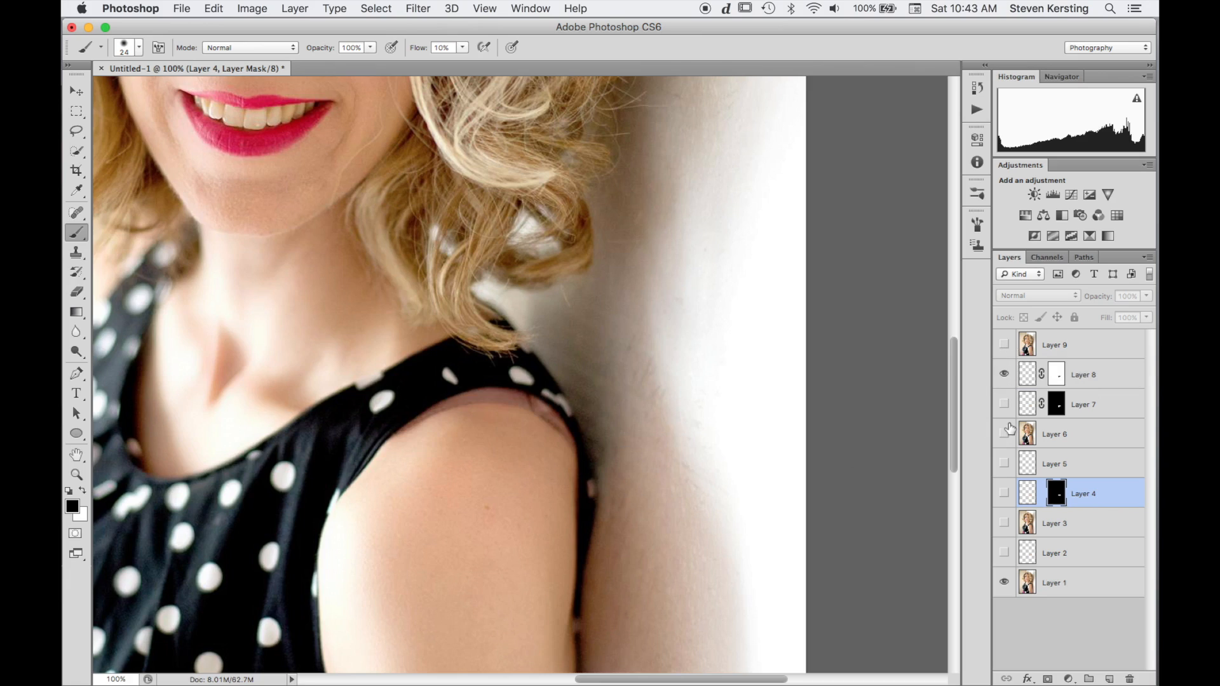
click(1004, 404)
click(1029, 408)
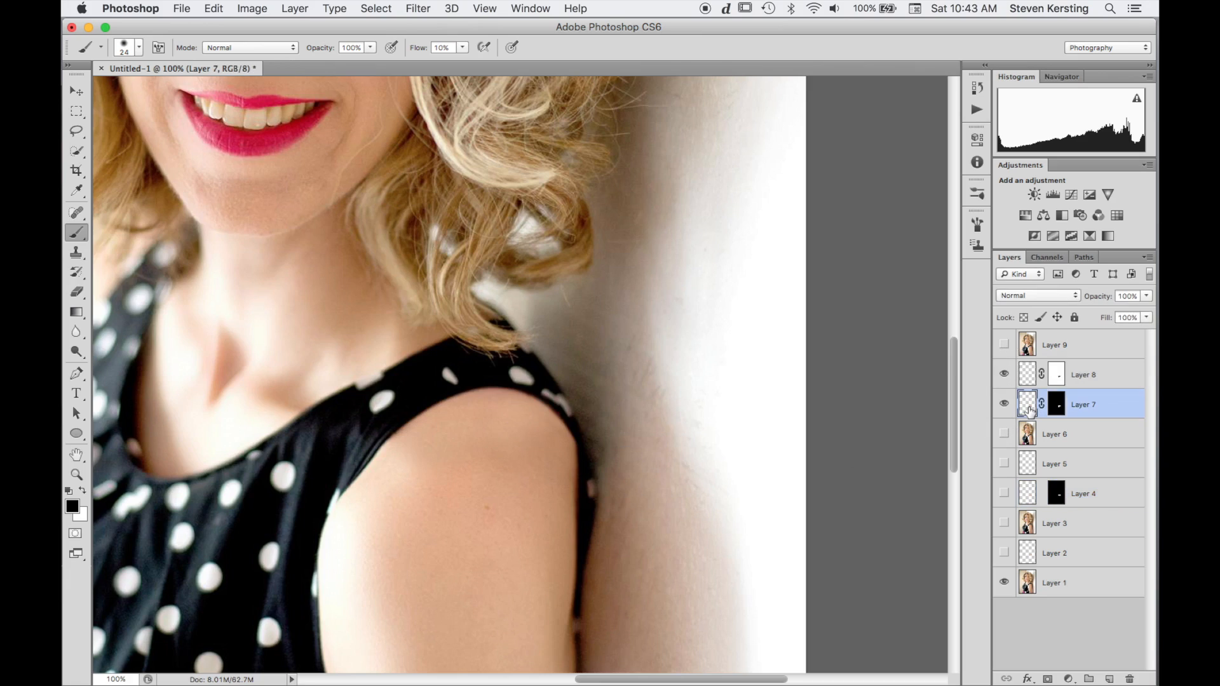
click(1025, 216)
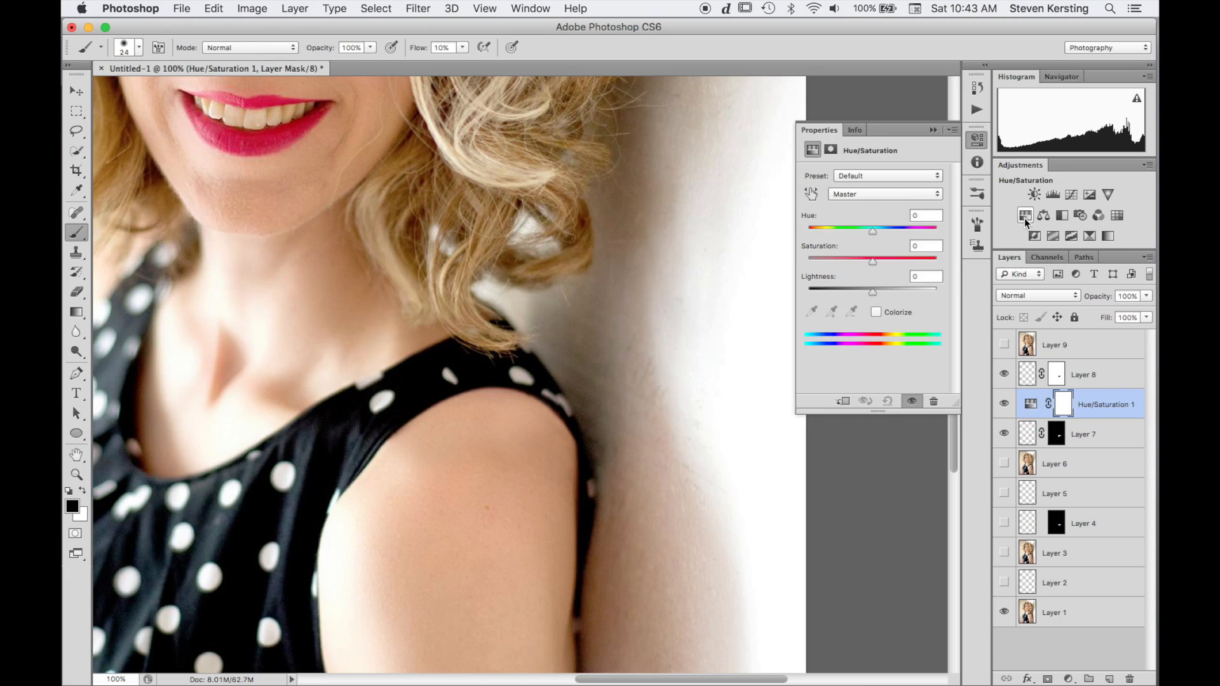
click(844, 401)
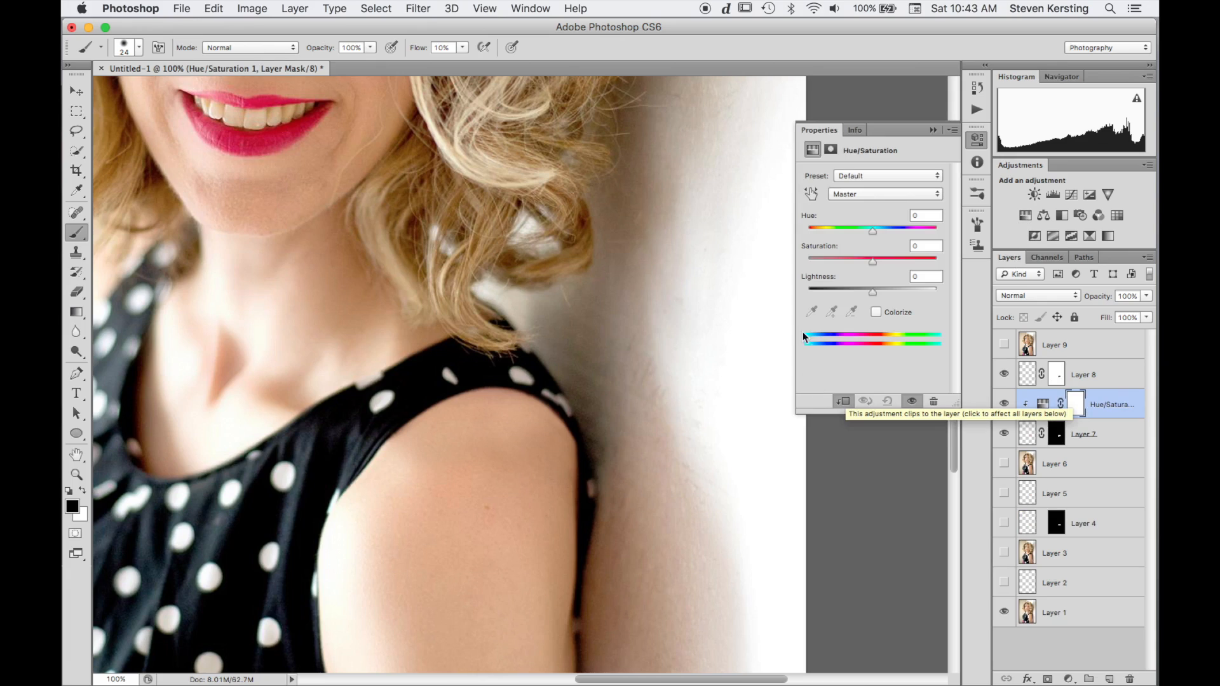
drag(873, 294, 869, 293)
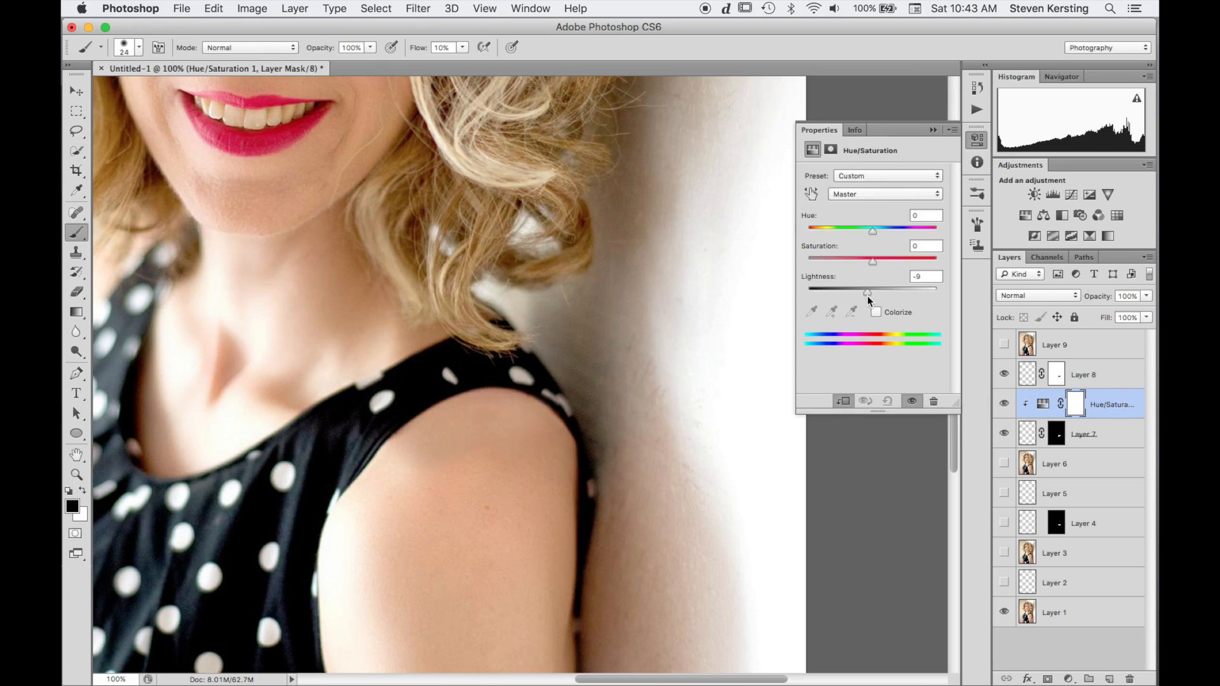
drag(873, 264, 878, 267)
Paint black on the Hue/Saturation mask with a 70 px brush at 10% flow to blend the shoulder patch.
ctrl+alt+click(490, 482)
drag(490, 483, 511, 484)
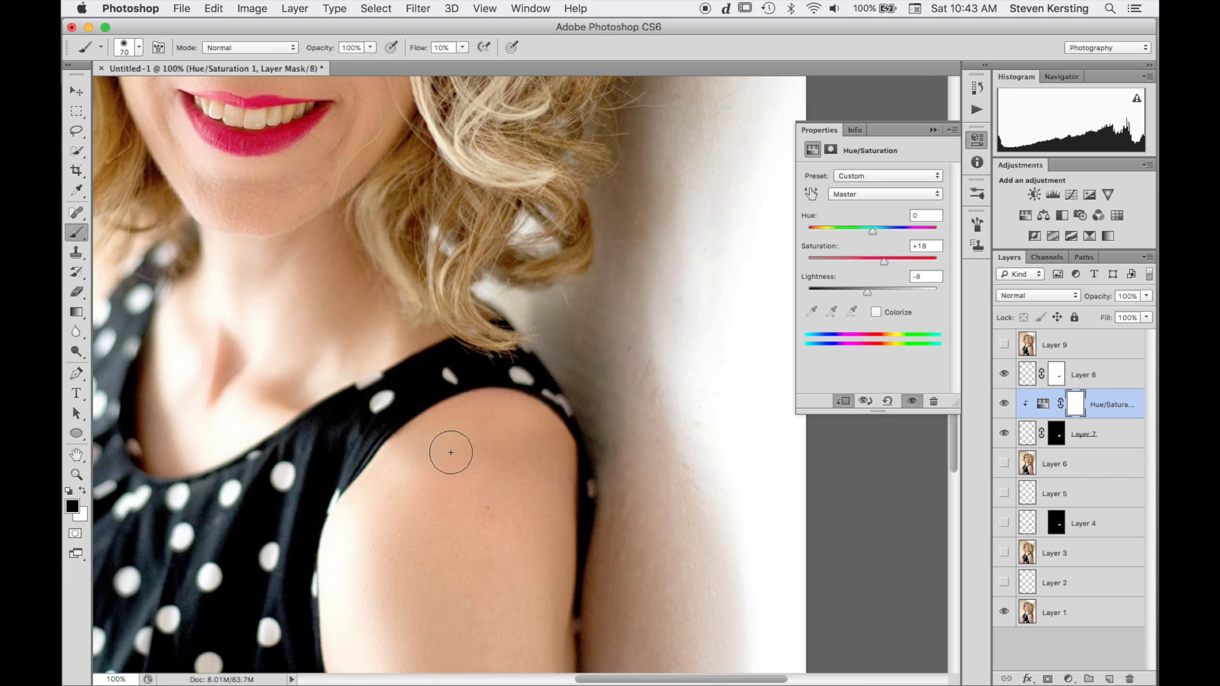
drag(516, 491, 522, 495)
key(super+0)
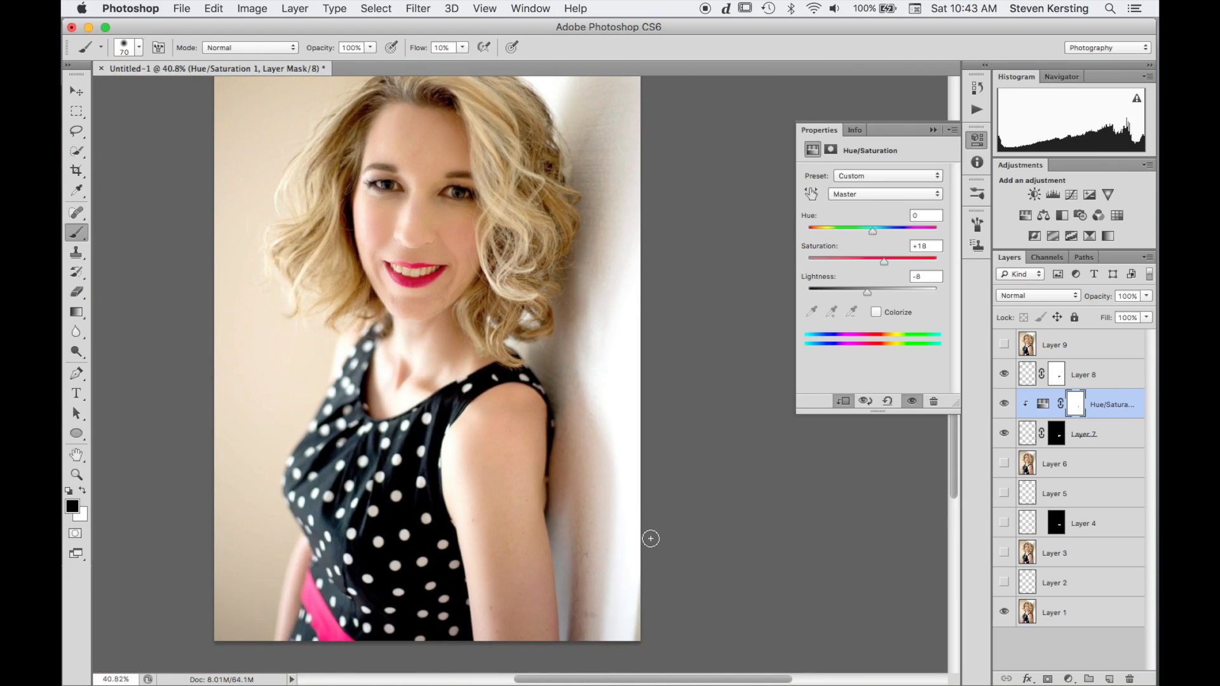
scroll(651, 538, left, 3)
scroll(651, 539, up, 2)
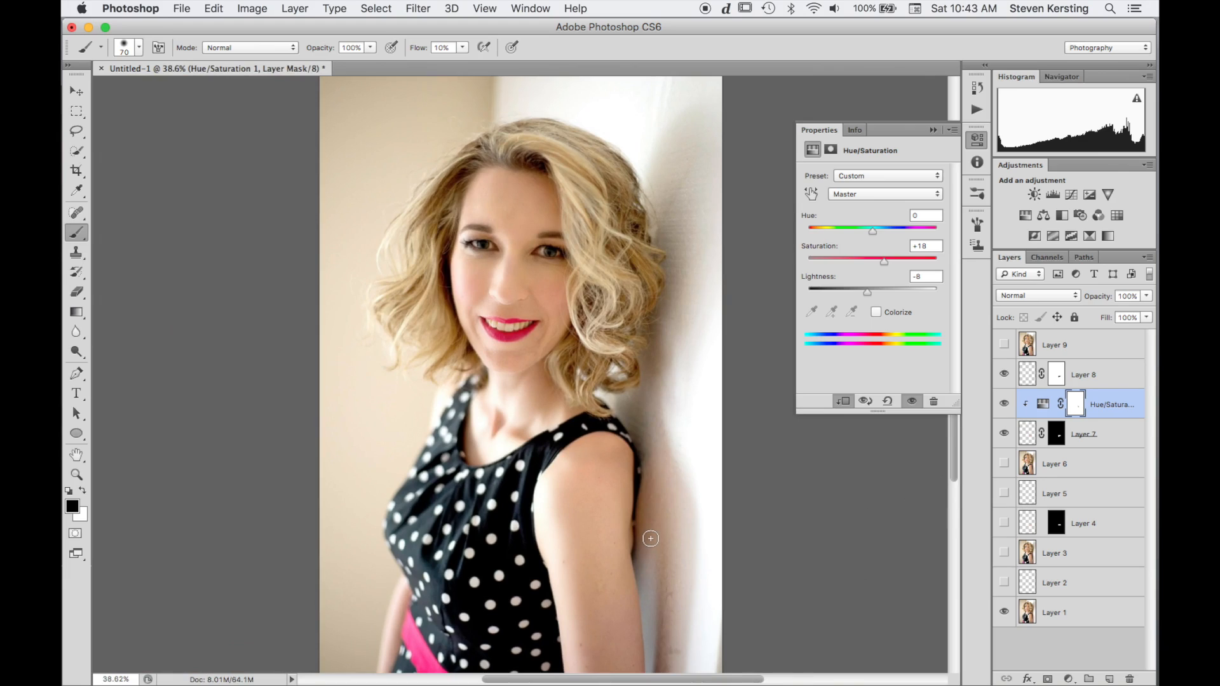